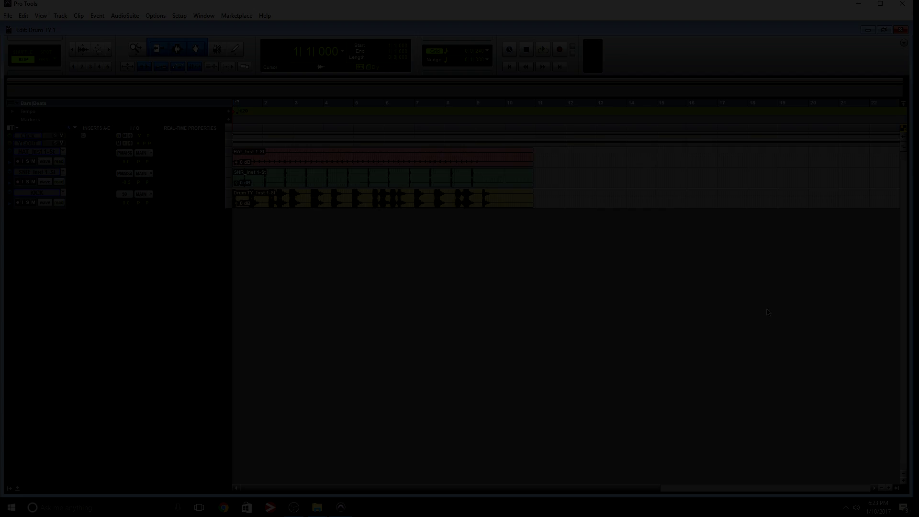
Play the drums, mute the Click track, and select the drum clips on every track
key(space)
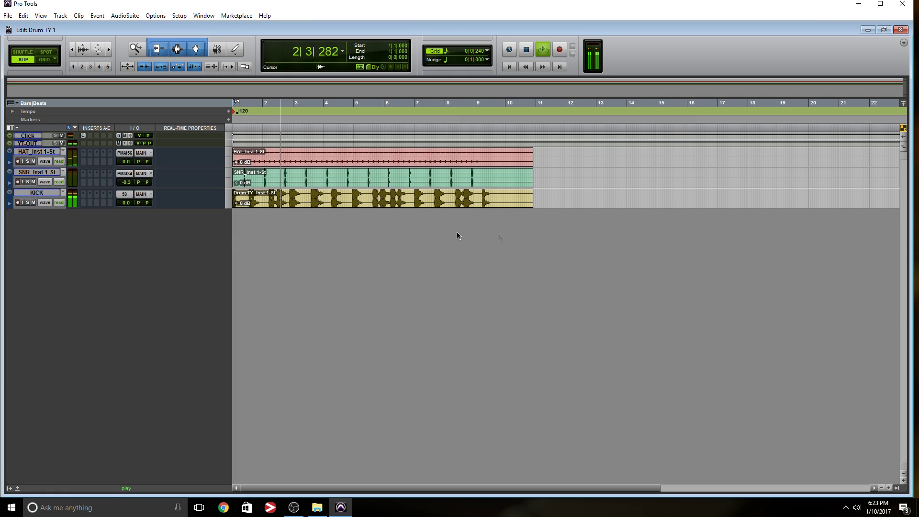
click(61, 136)
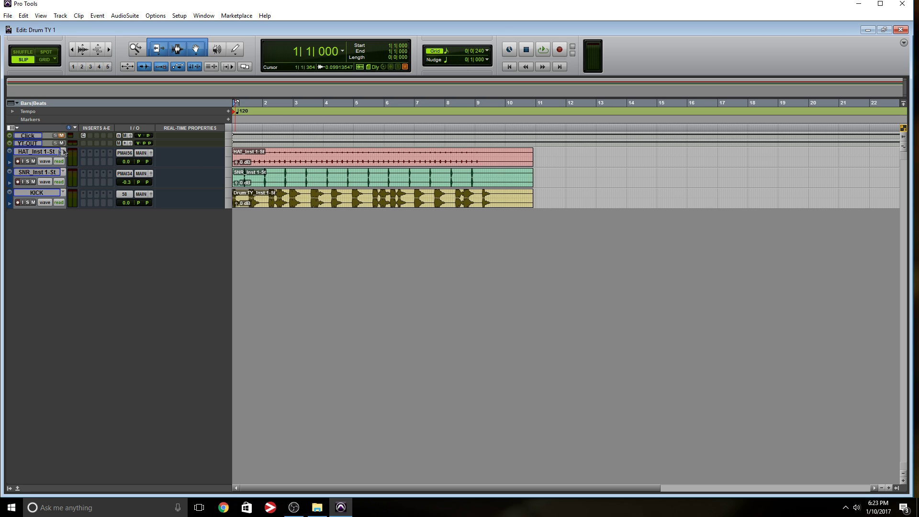
click(284, 166)
key(ctrl+a)
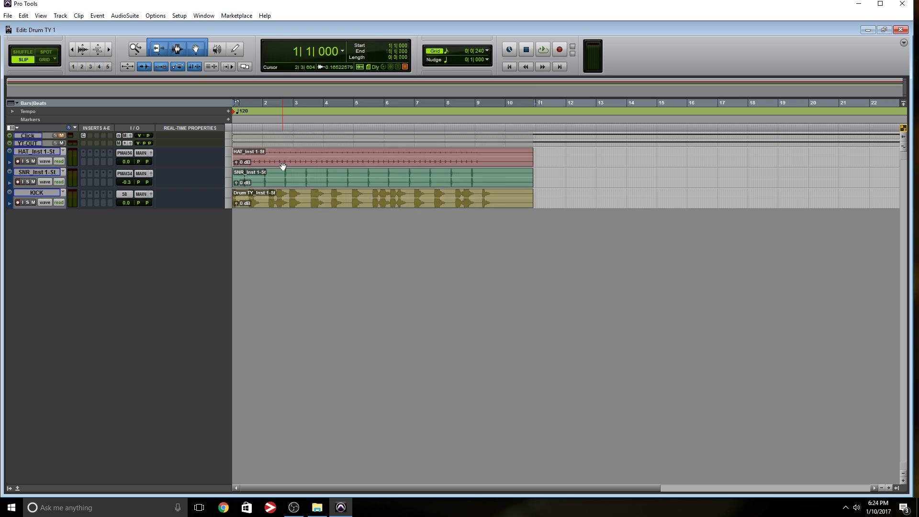
Move the drum clips later to about bar 6 and set the three drum tracks to medium height
drag(370, 165, 543, 166)
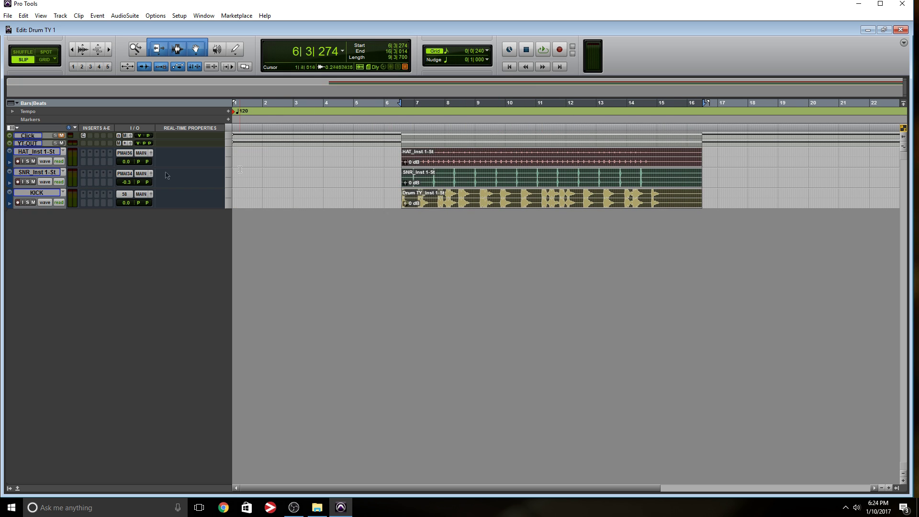
click(38, 151)
shift+click(42, 193)
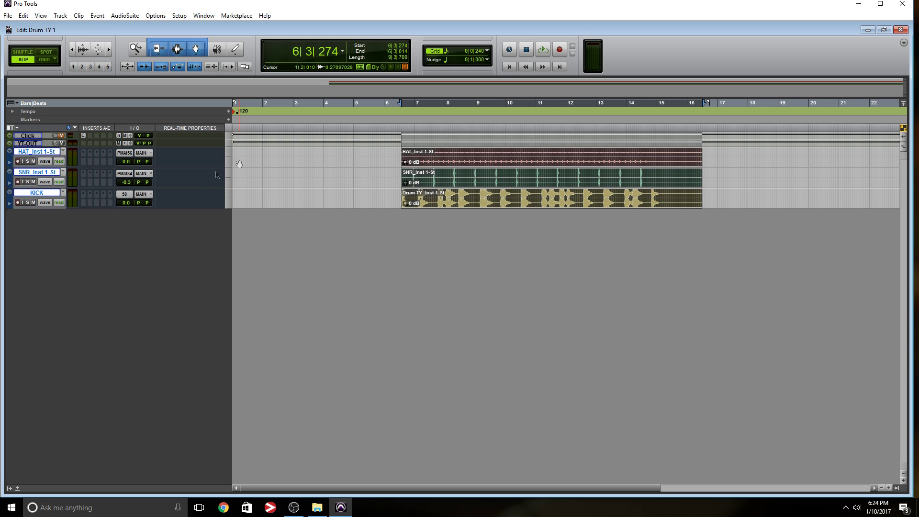
click(229, 157)
click(257, 190)
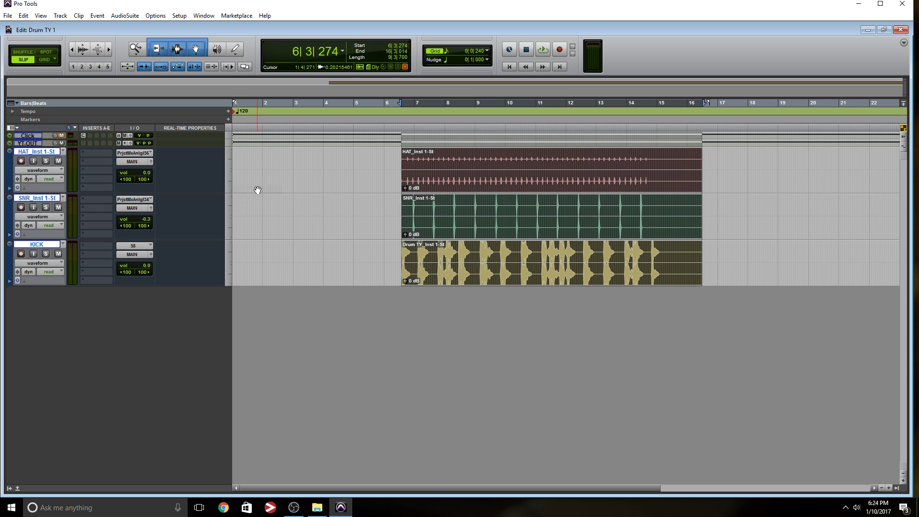
Add a Bar|Beat Marker at the HAT clip start as 1|1|000 so bar 1 begins there
click(363, 155)
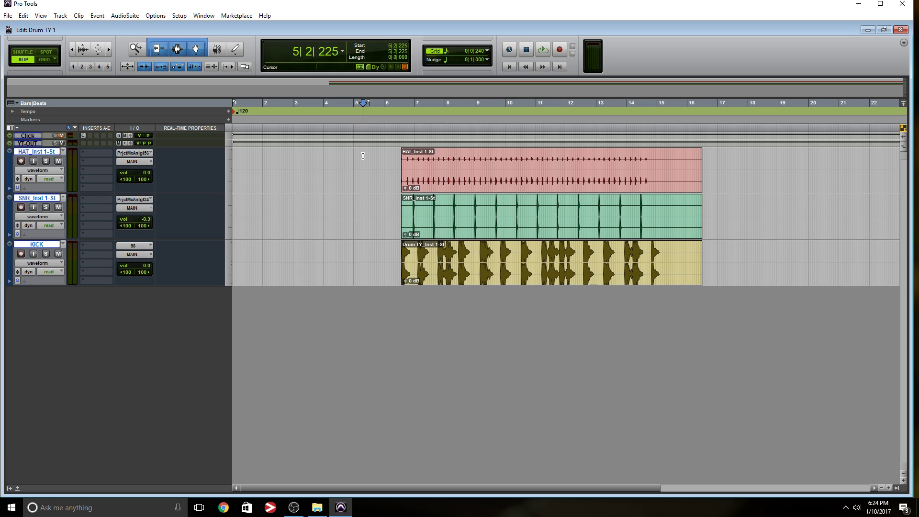
key(Tab)
key(ctrl+i)
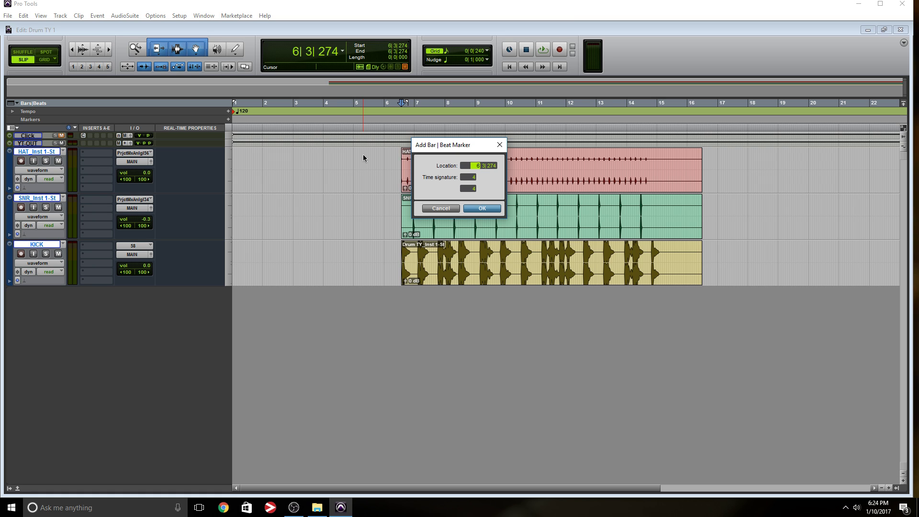
text(1| 1| 000)
key(Return)
key(Return)
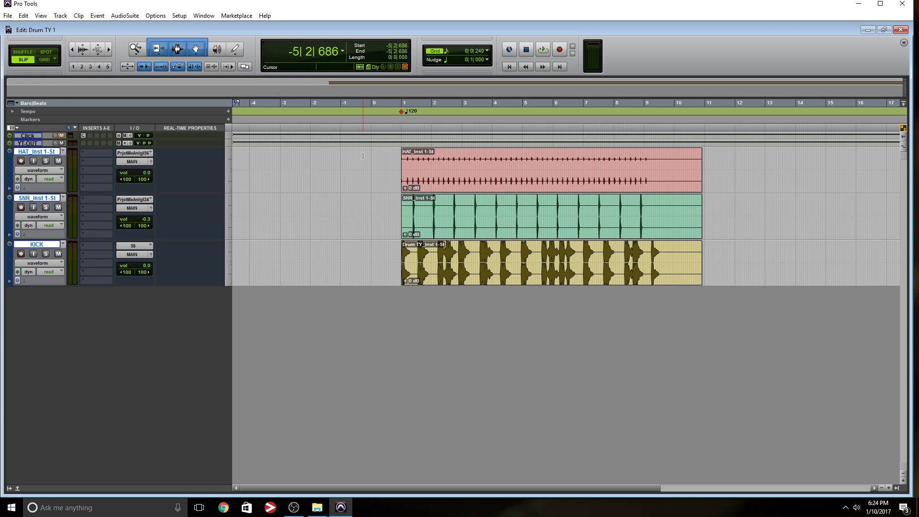
Return the edit point to the clip start and review the tempo change settings without changing them
click(362, 156)
key(Tab)
click(228, 111)
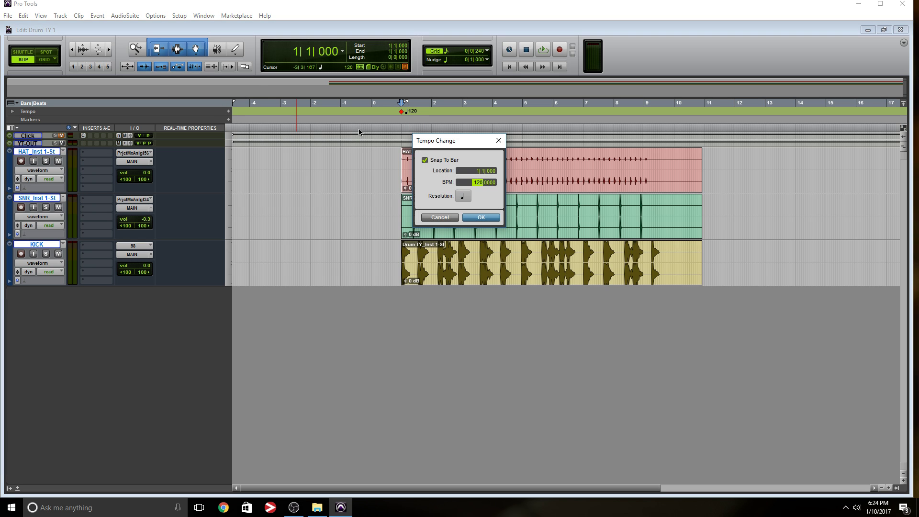
click(498, 141)
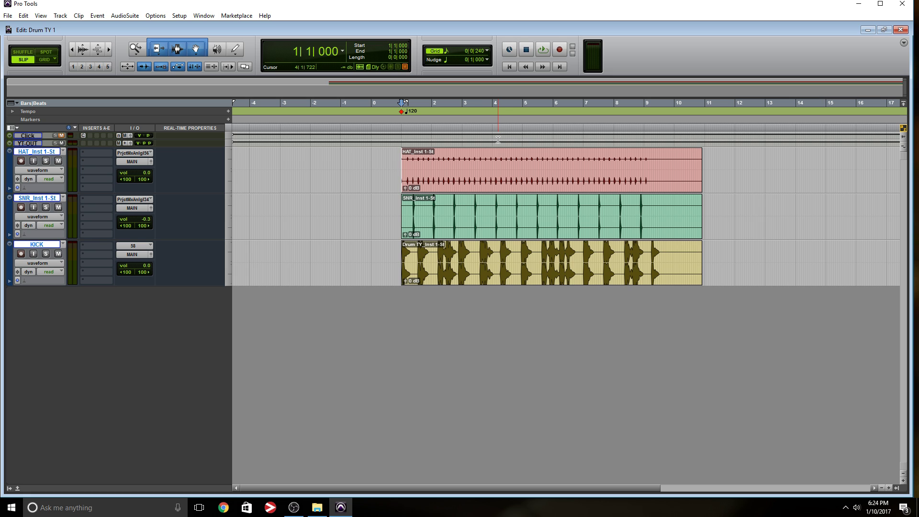
Audition the drums, then zoom in on the hi-hat hits around bar 2
key(ctrl+])
key(ctrl+])
key(ctrl+])
key(space)
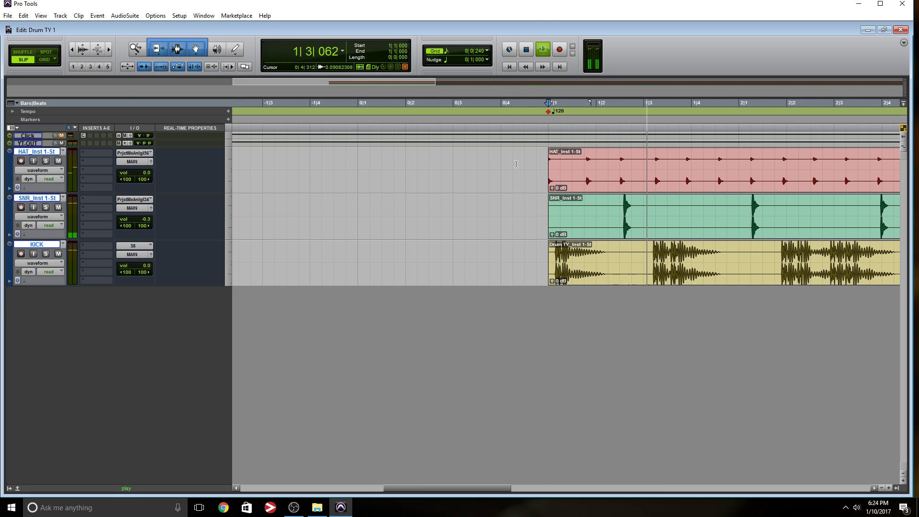
key(ctrl+[)
key(space)
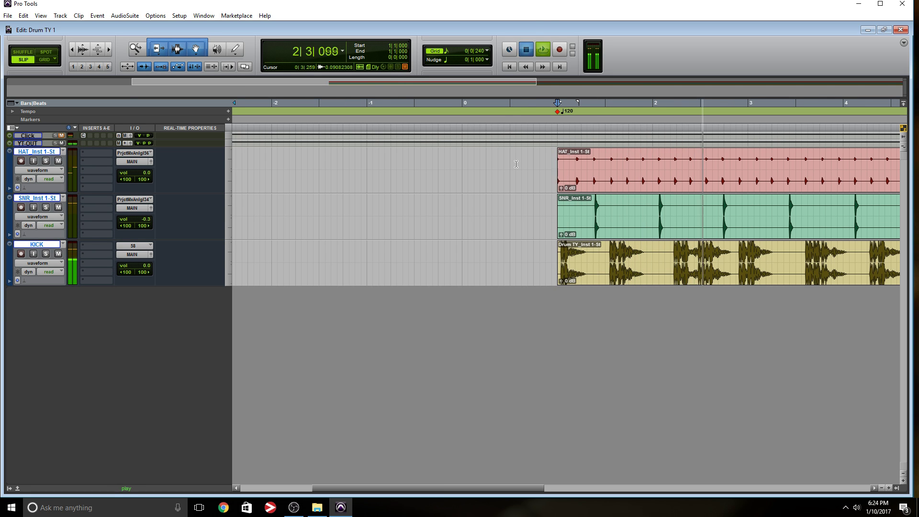
click(686, 168)
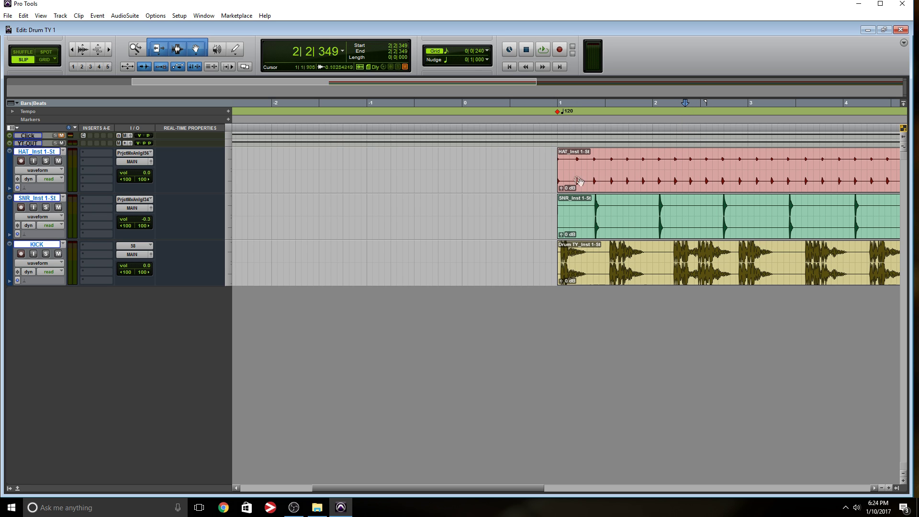
key(F5)
drag(710, 158, 644, 177)
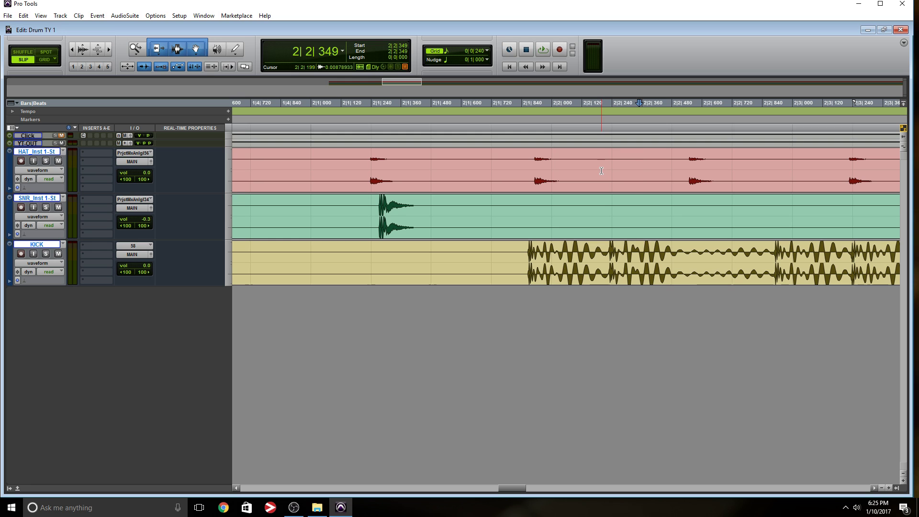
Mark the next hat transient as Bar|Beat 2|1|000, making the tempo 86.1386 BPM
key(Tab)
key(ctrl+i)
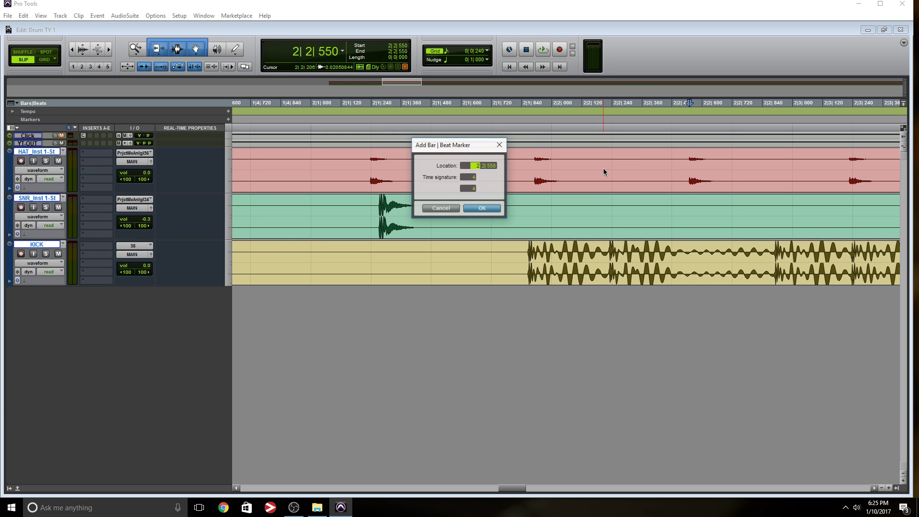
click(482, 208)
key(ctrl+[)
key(ctrl+[)
key(ctrl+[)
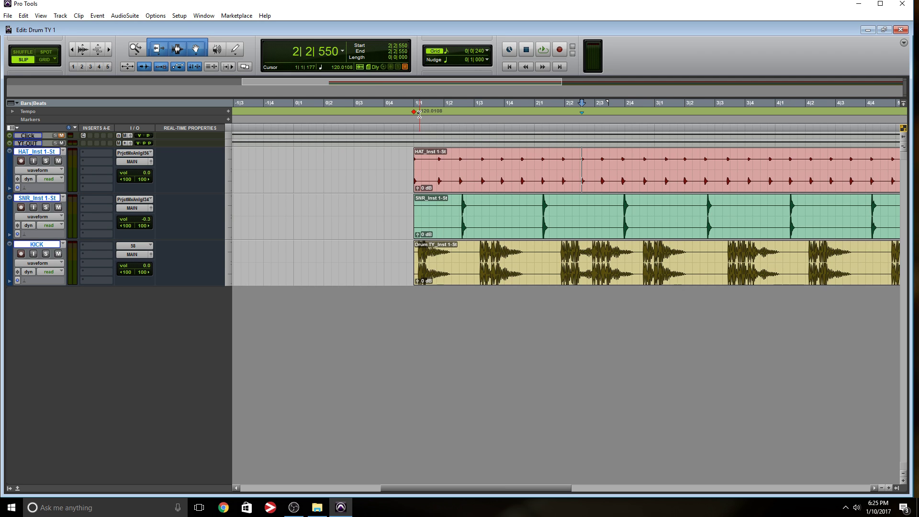
key(ctrl+i)
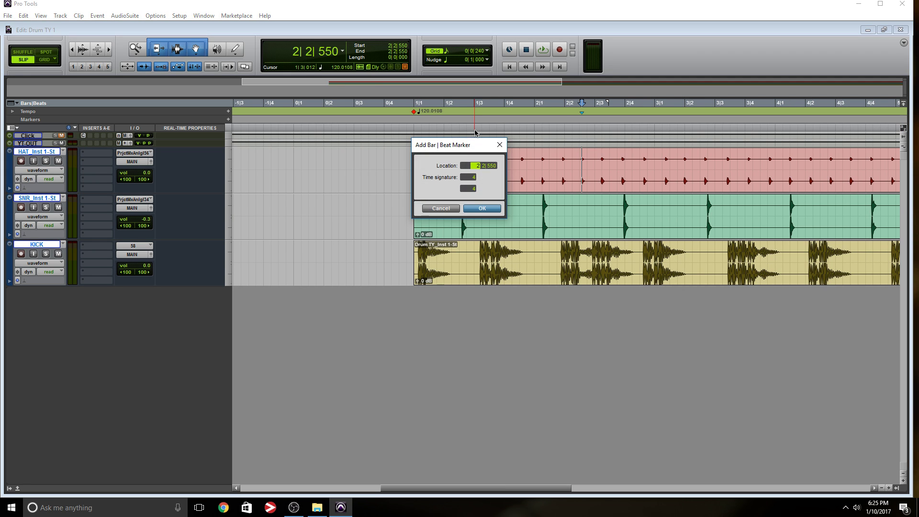
text(2.1.000)
click(481, 209)
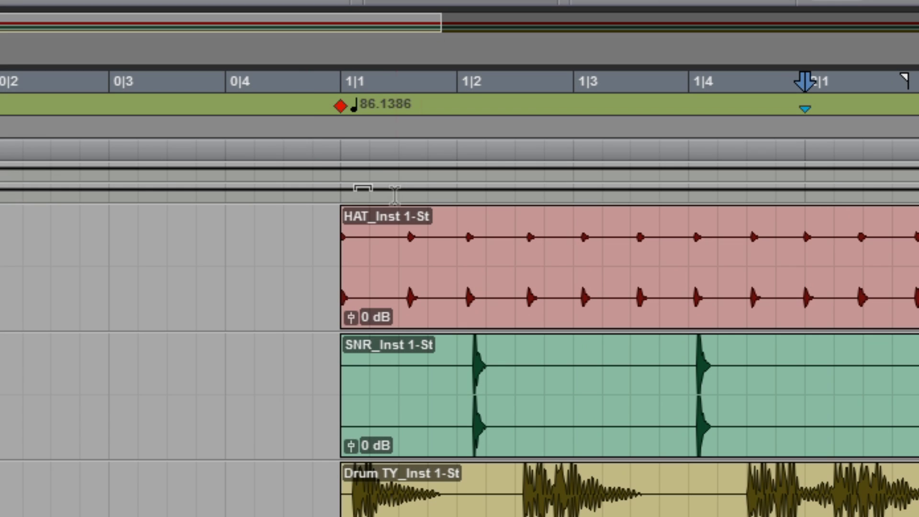
click(420, 165)
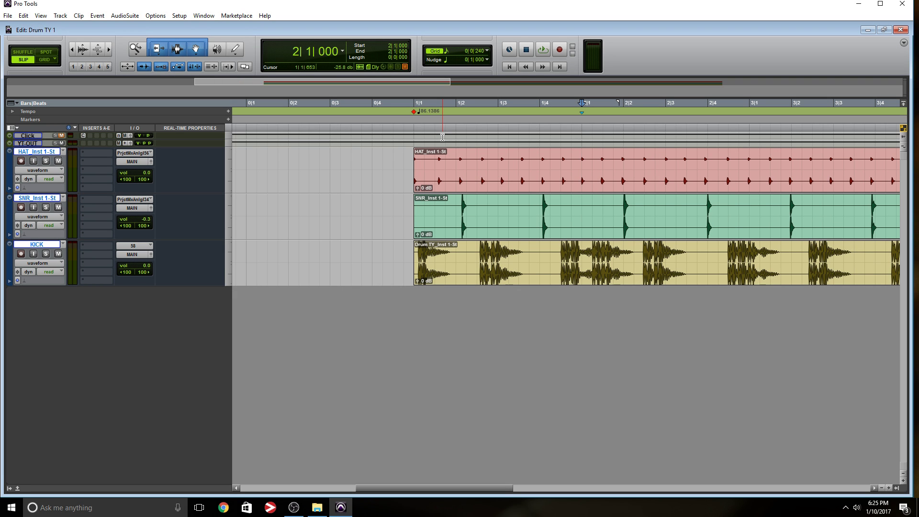
key(ctrl+bracketleft)
key(ctrl+bracketleft)
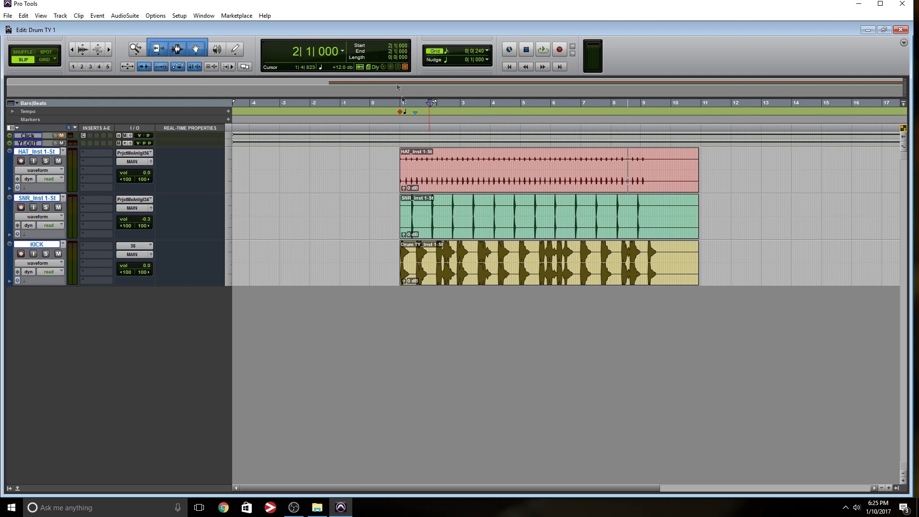
Move the Song Start marker to the session start and the hat, snare and kick clips back to bar 1
drag(399, 112, 222, 111)
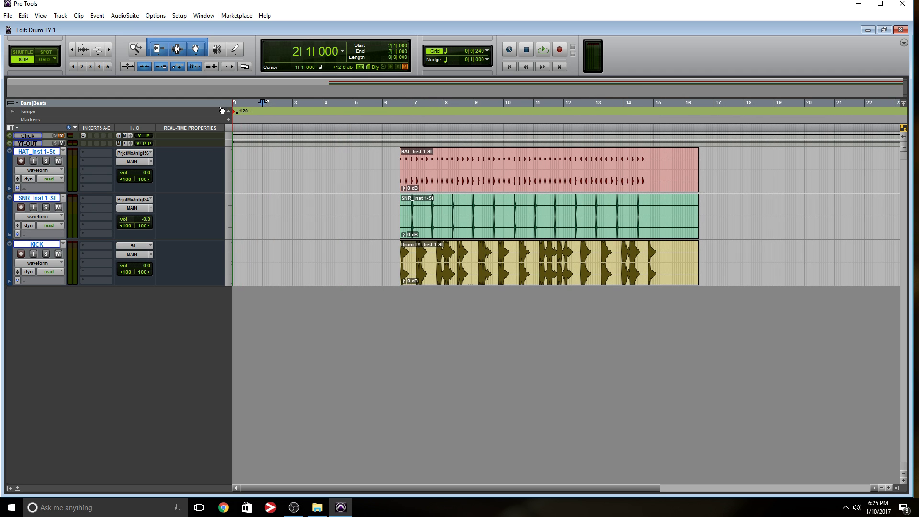
click(423, 184)
shift+click(436, 234)
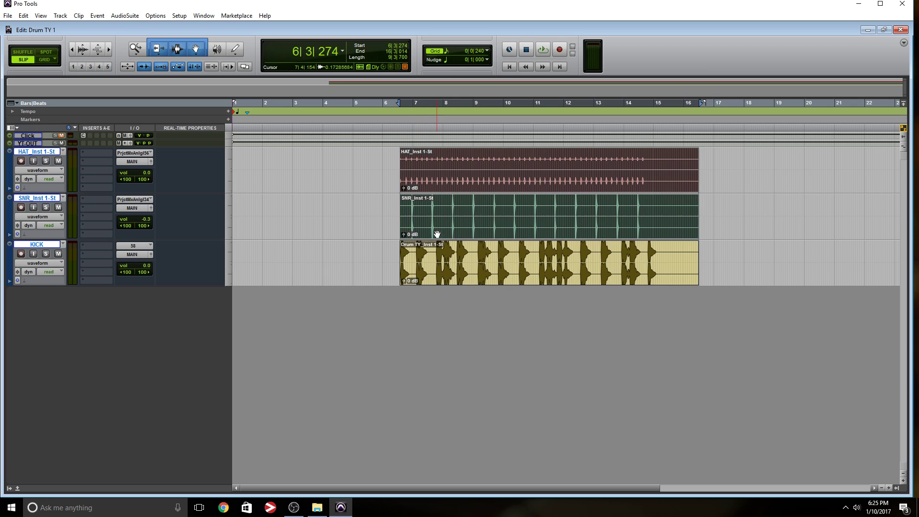
shift+click(438, 249)
drag(465, 187, 253, 168)
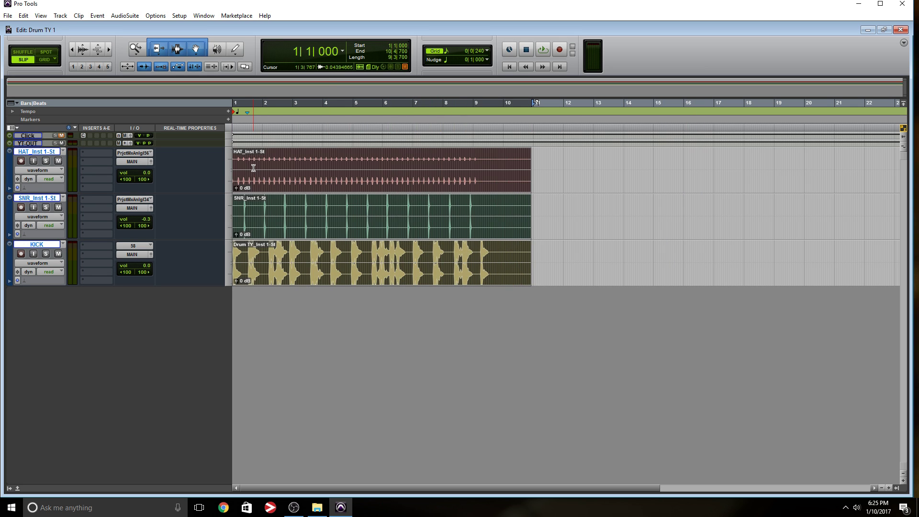
click(240, 136)
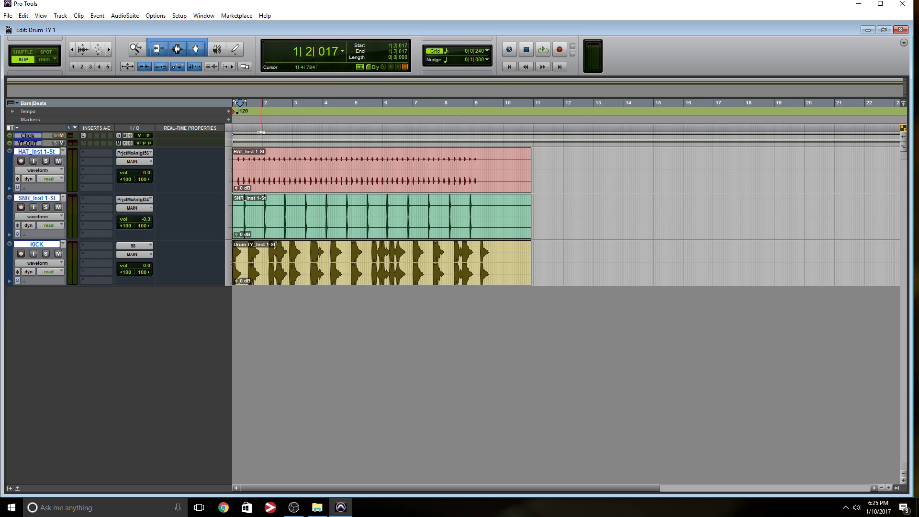
click(233, 113)
Set the session tempo to 86 BPM on the Tempo ruler
click(229, 112)
text(86)
key(Return)
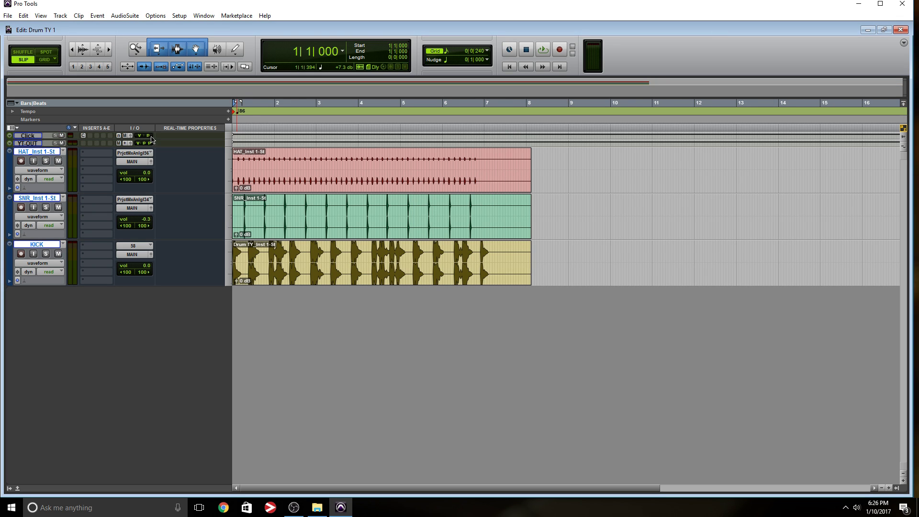
click(132, 136)
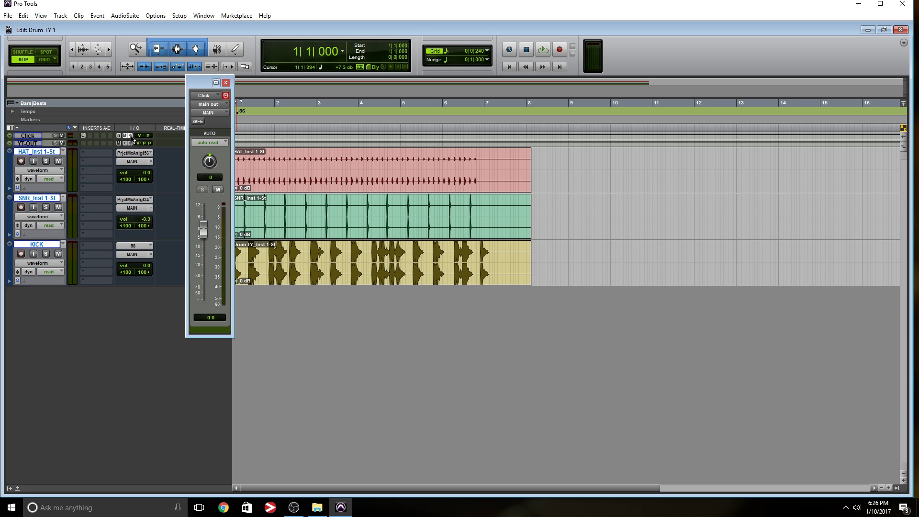
Close the Click output window and play the hat, snare and kick tracks against the 86 BPM grid
click(226, 83)
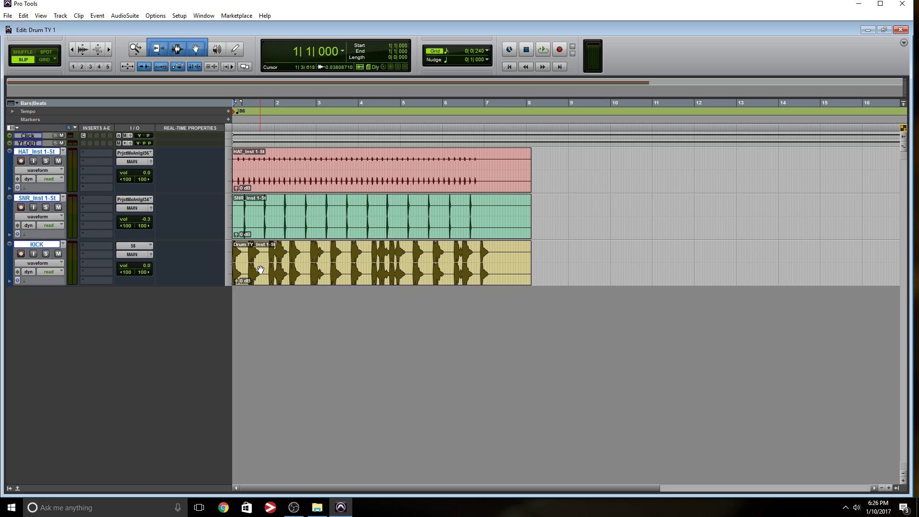
key(space)
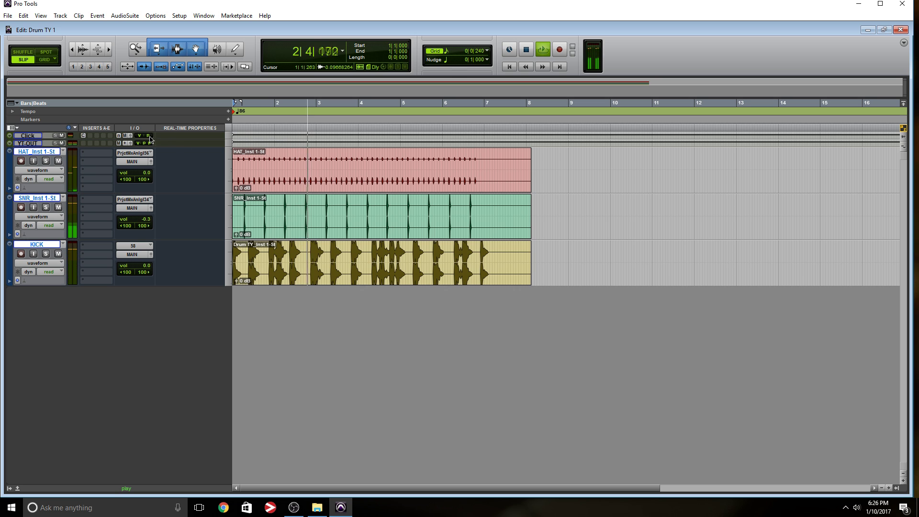
key(space)
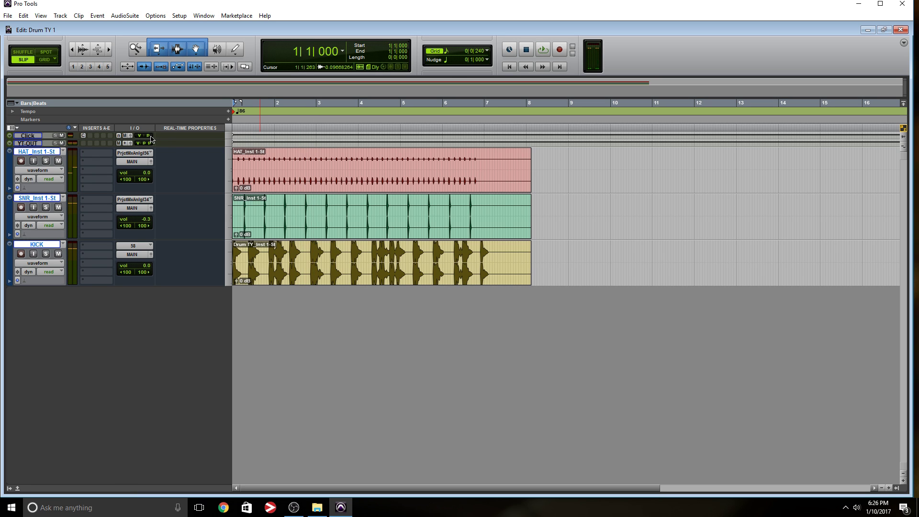
click(150, 136)
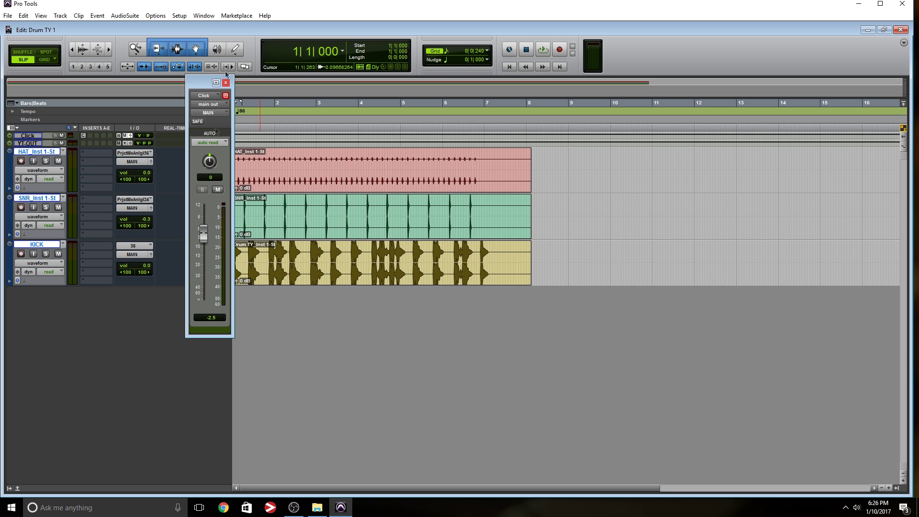
click(226, 82)
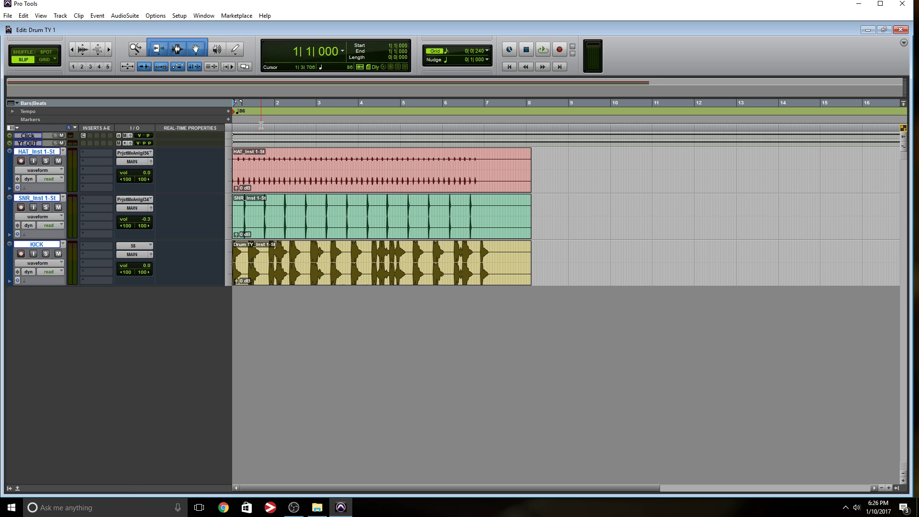
key(space)
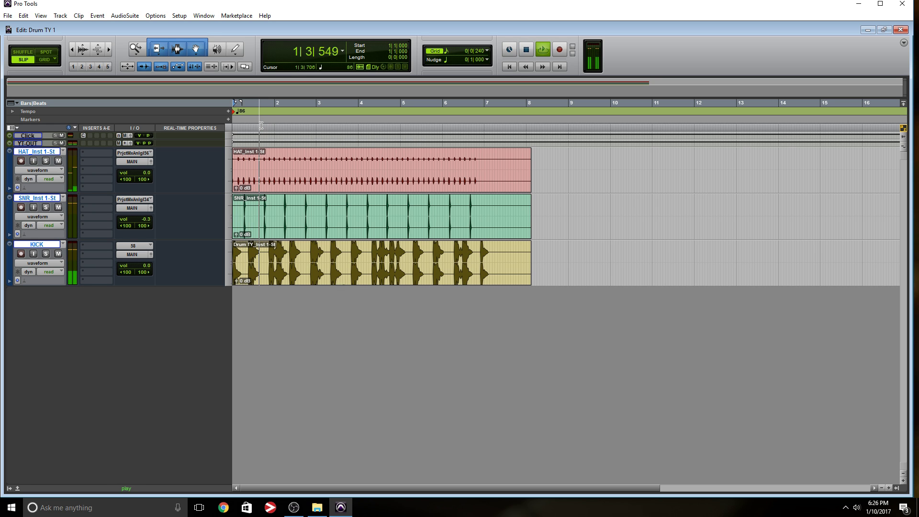
key(space)
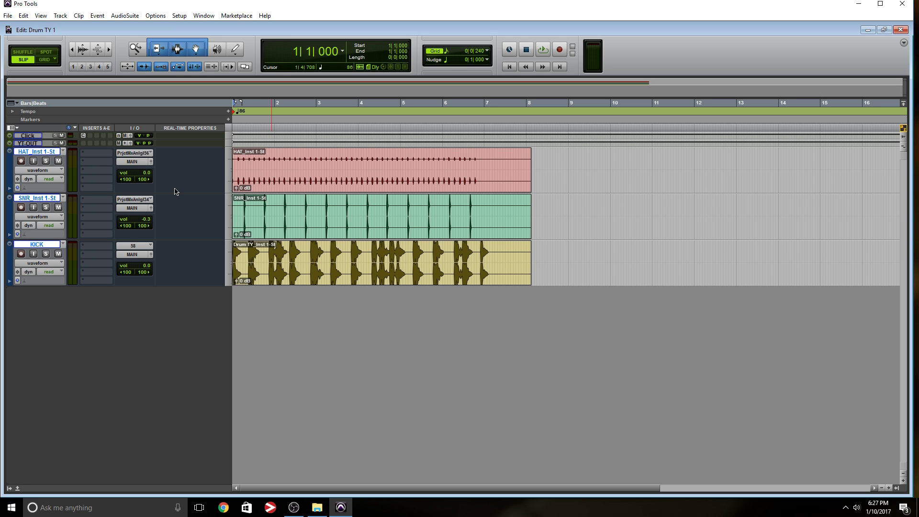
Select the whole HAT_Inst 1-St clip and open Beat Detective, placed lower to uncover the KICK track
click(258, 183)
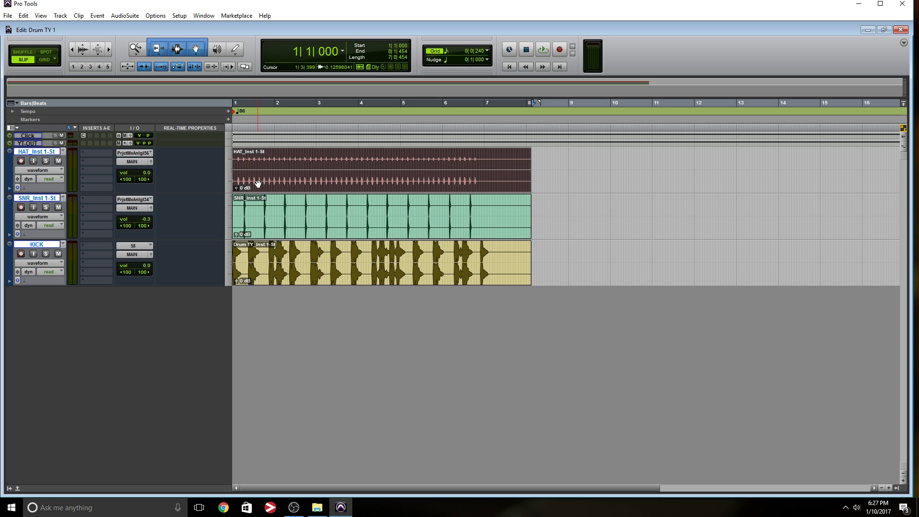
key(ctrl+8)
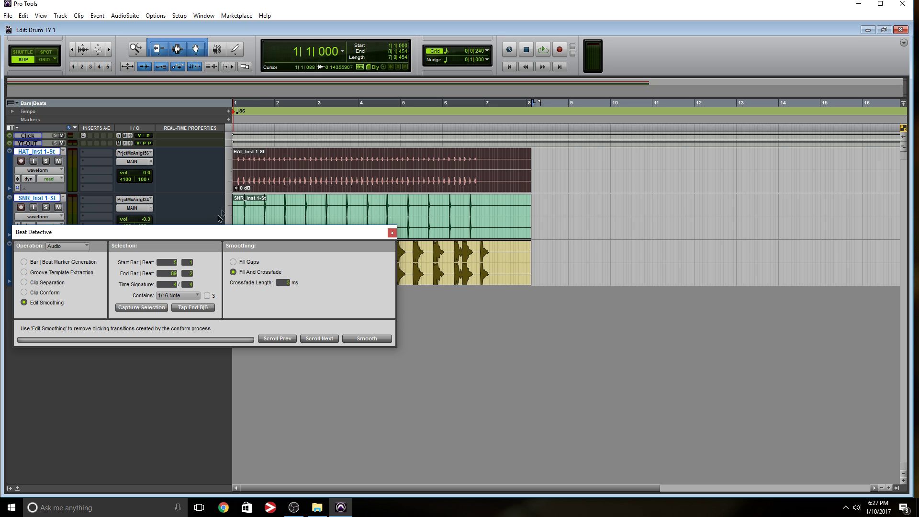
drag(216, 238, 322, 294)
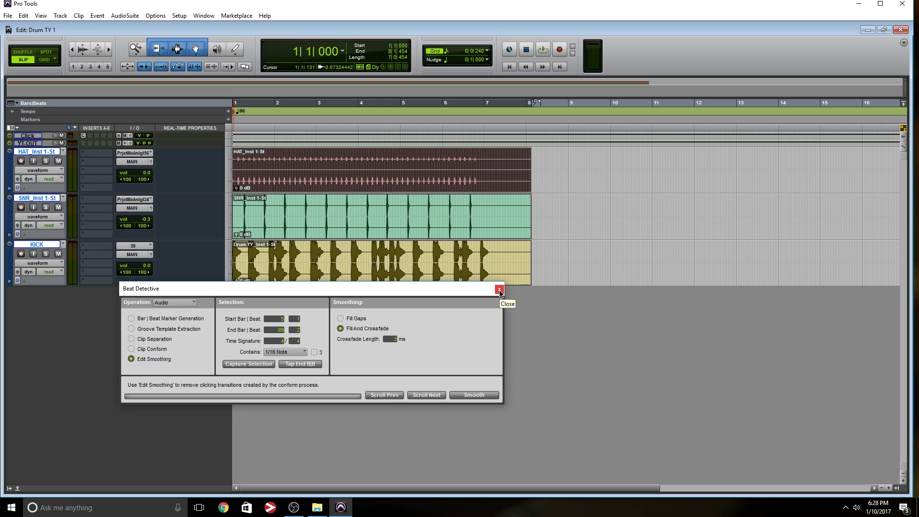
click(133, 330)
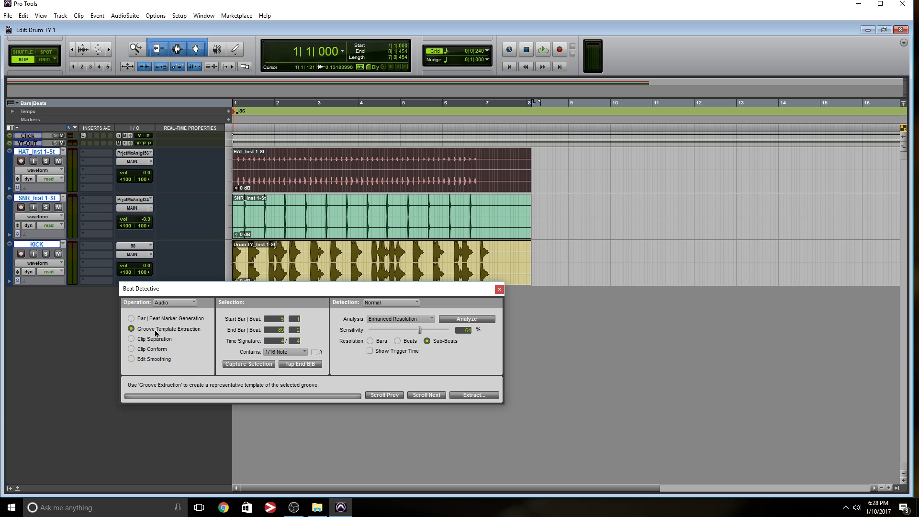
Capture and analyze the HAT clip in Groove Template Extraction, then make the HAT track taller
click(249, 364)
click(462, 319)
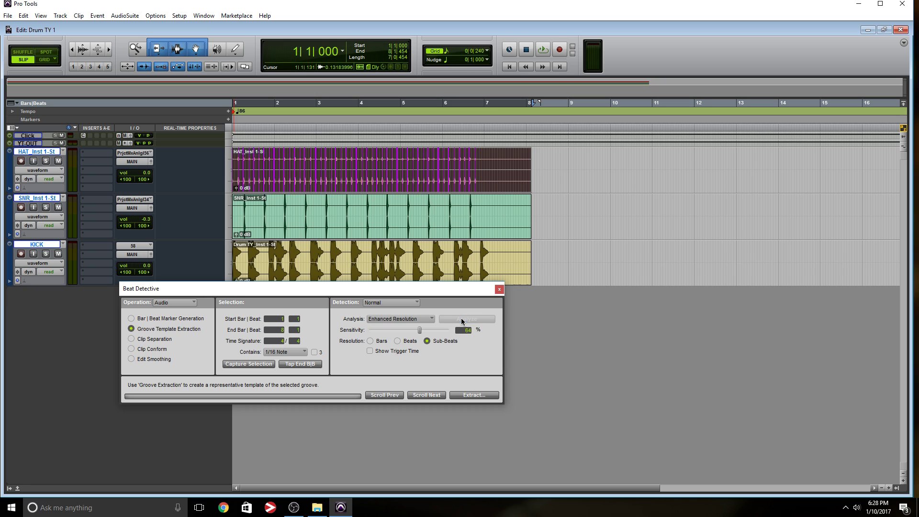
click(498, 165)
key(super+Up)
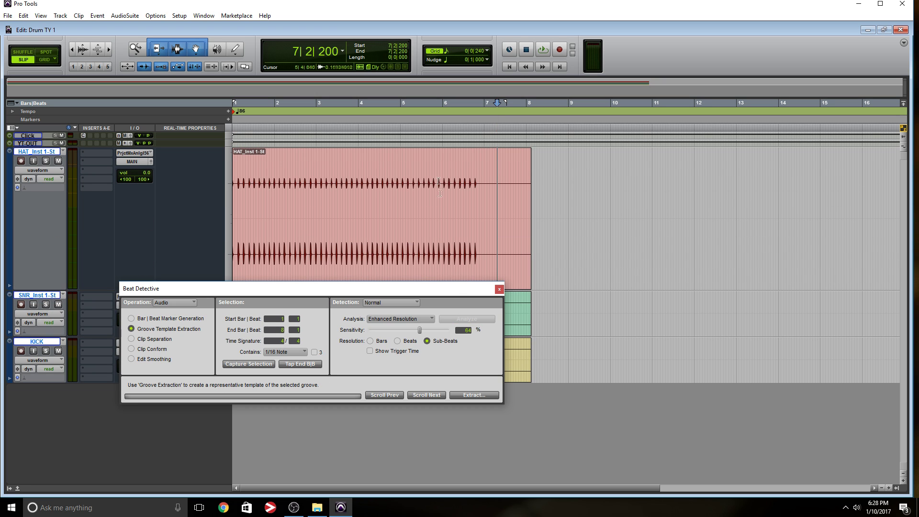
click(385, 277)
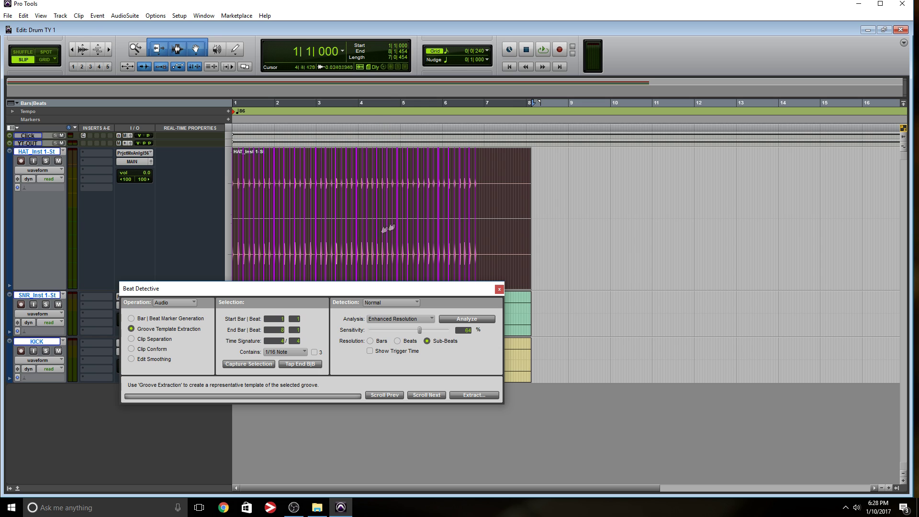
key(ctrl+])
key(ctrl+])
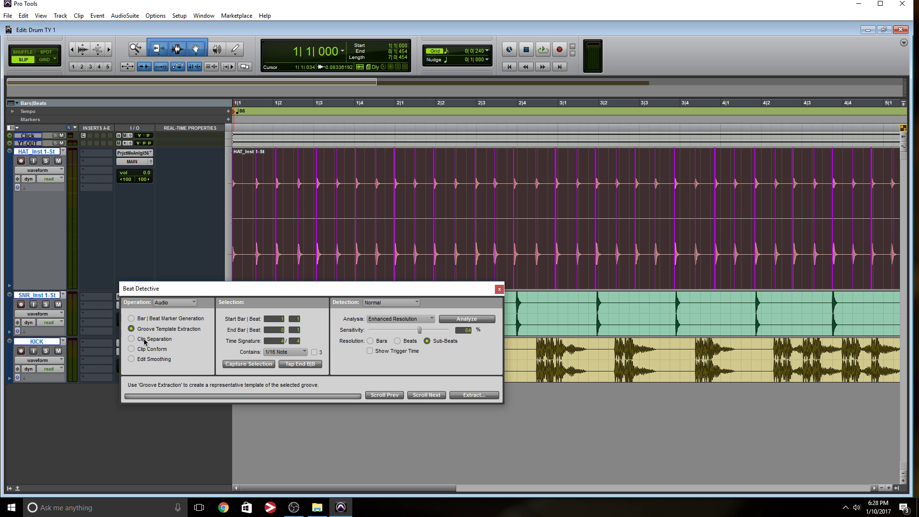
Split the HAT clip at each detected hi-hat hit using Clip Separation
click(132, 339)
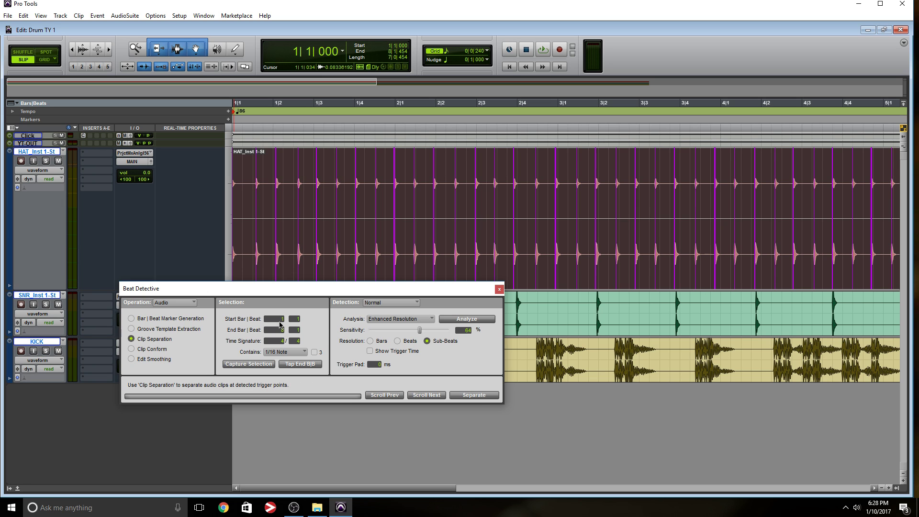
click(479, 398)
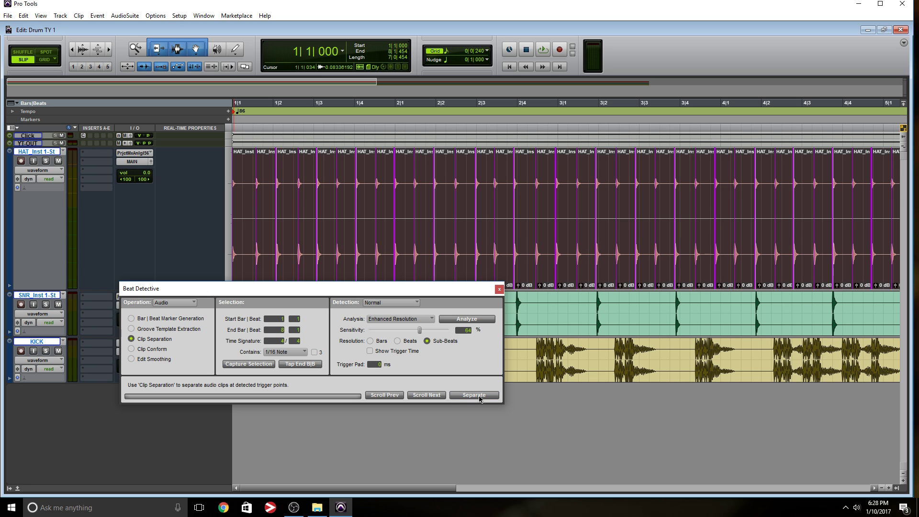
key(ctrl+bracketleft)
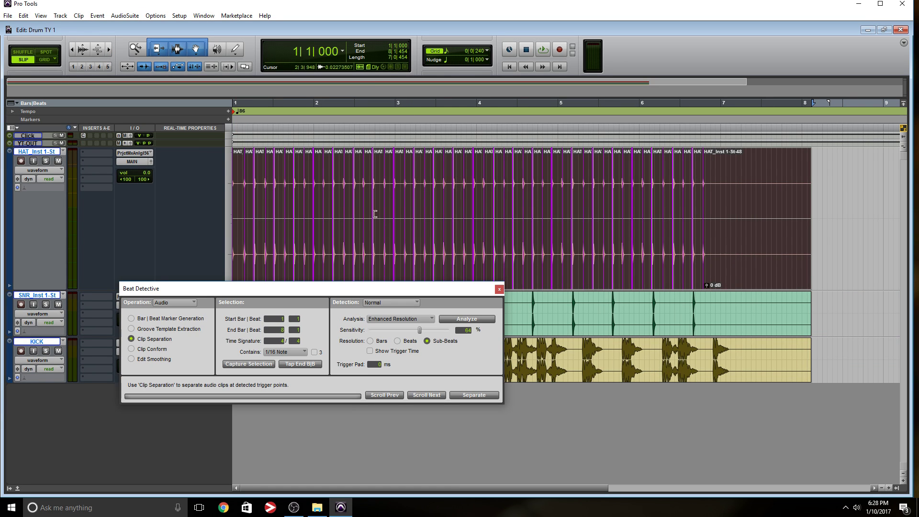
Conform the separated hi-hat clips to the grid with Clip Conform at 100% strength
click(131, 349)
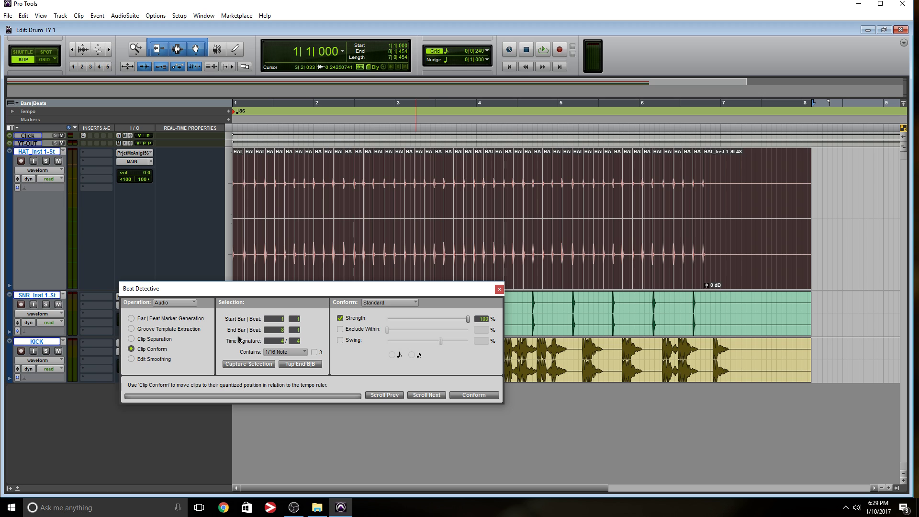
click(490, 398)
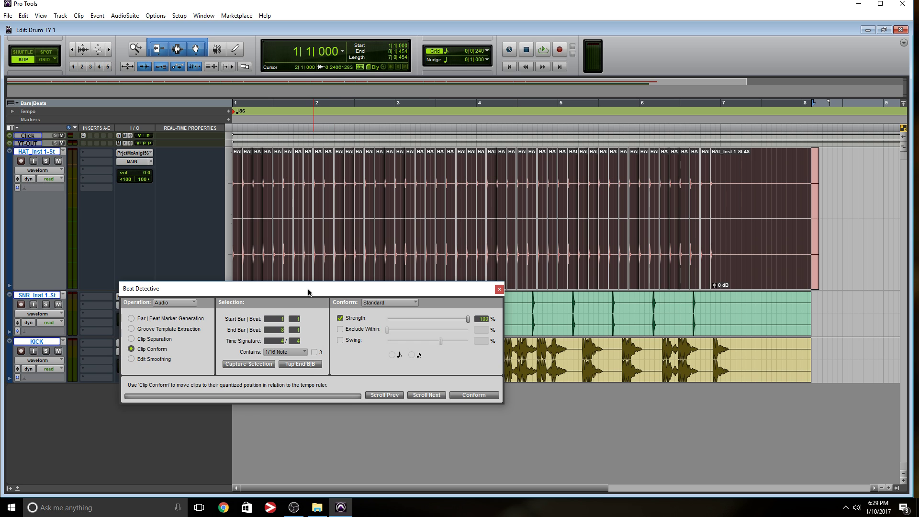
drag(308, 289, 376, 352)
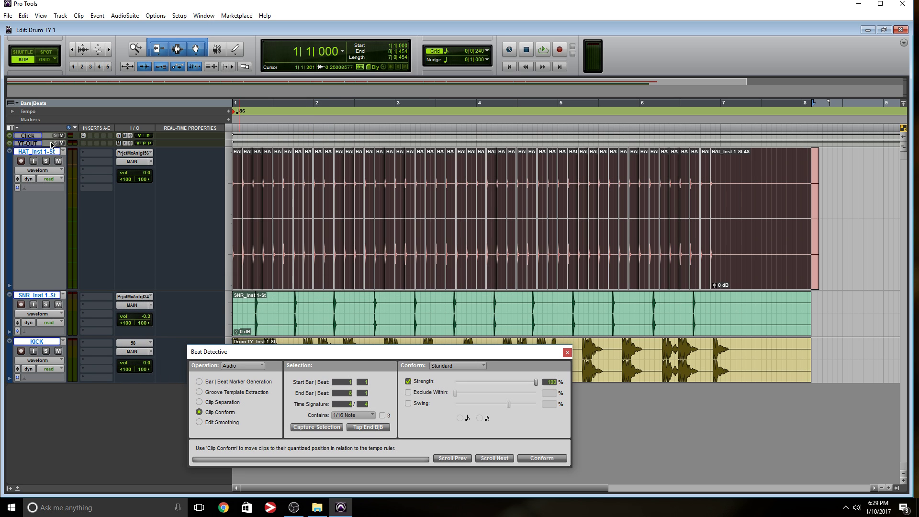
Solo the HAT track and play back the conformed hi-hats from the start
click(46, 162)
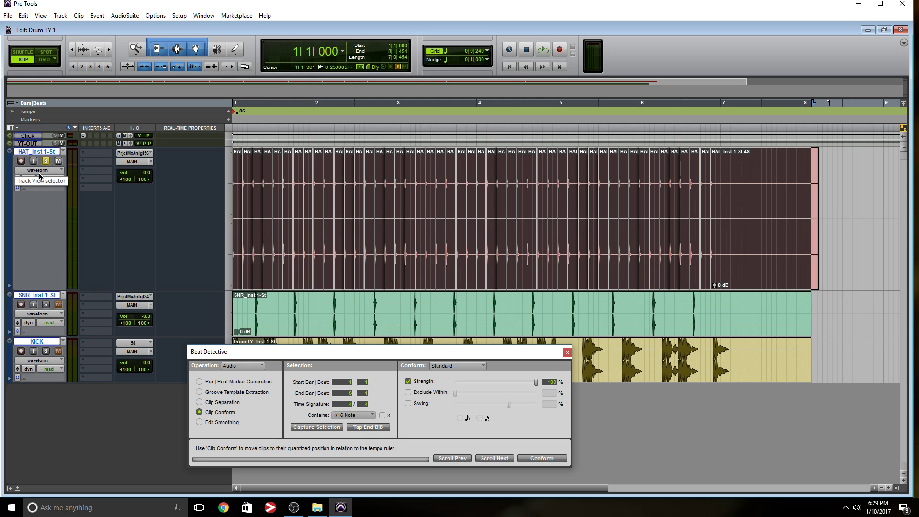
key(space)
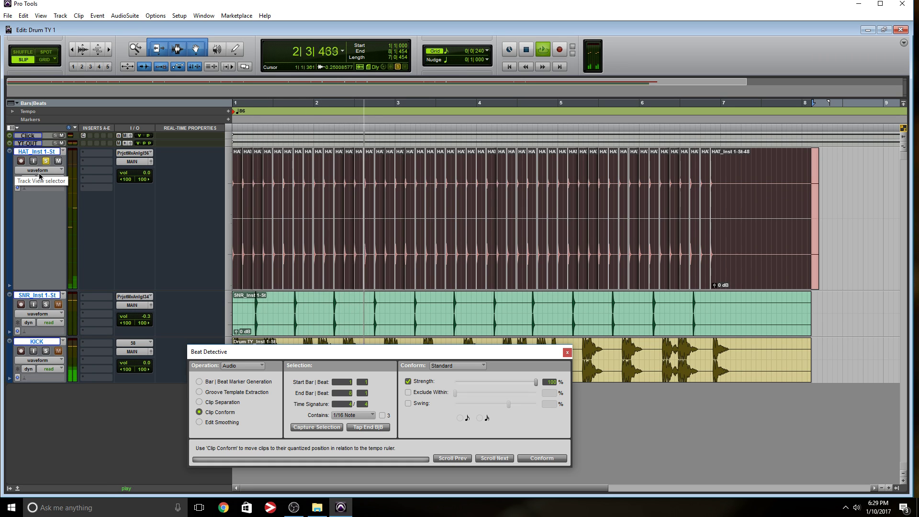
key(space)
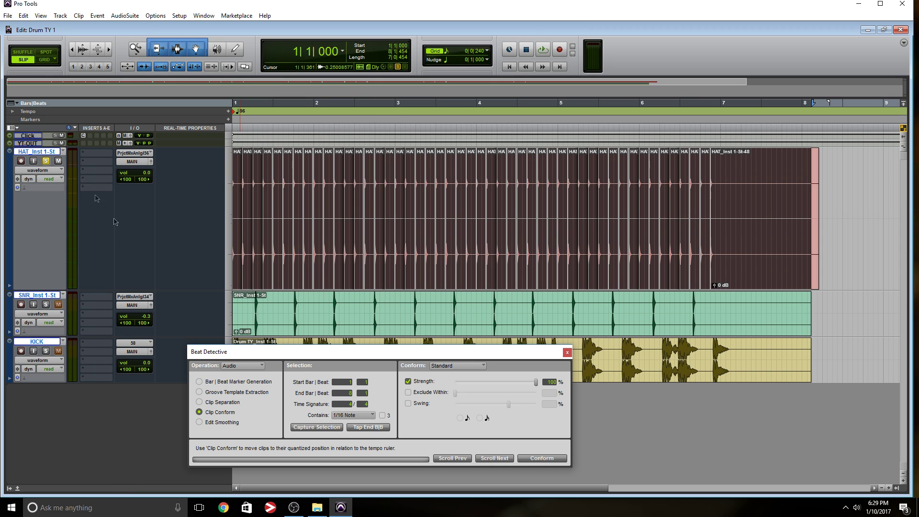
Smooth the hi-hat clip joins with Edit Smoothing set to Fill And Crossfade, then audition them
click(221, 423)
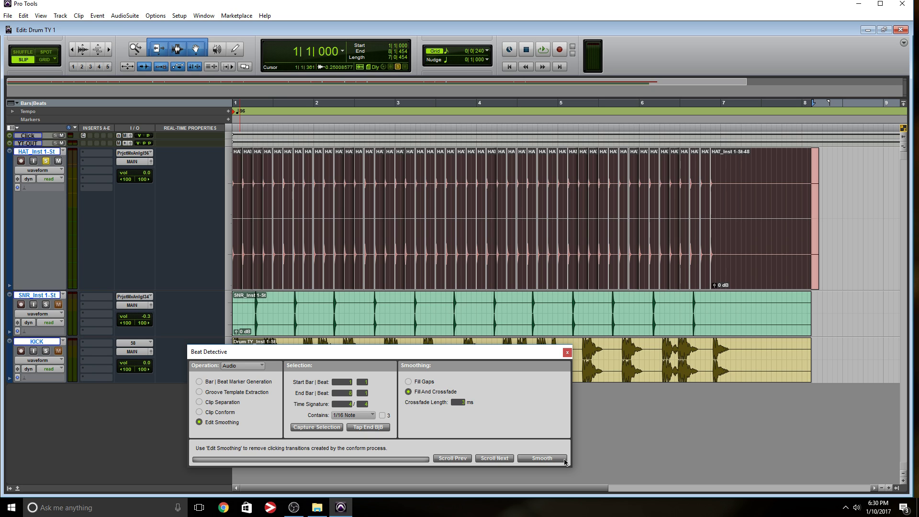
click(564, 460)
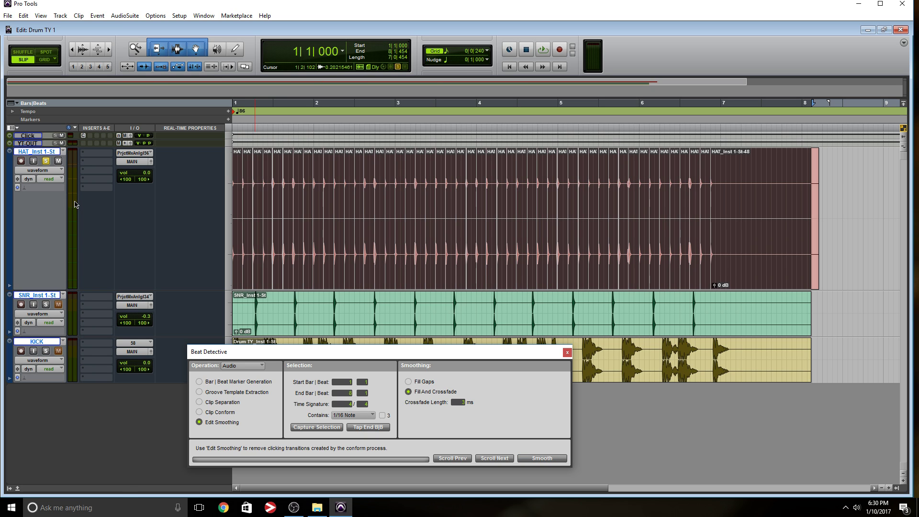
key(space)
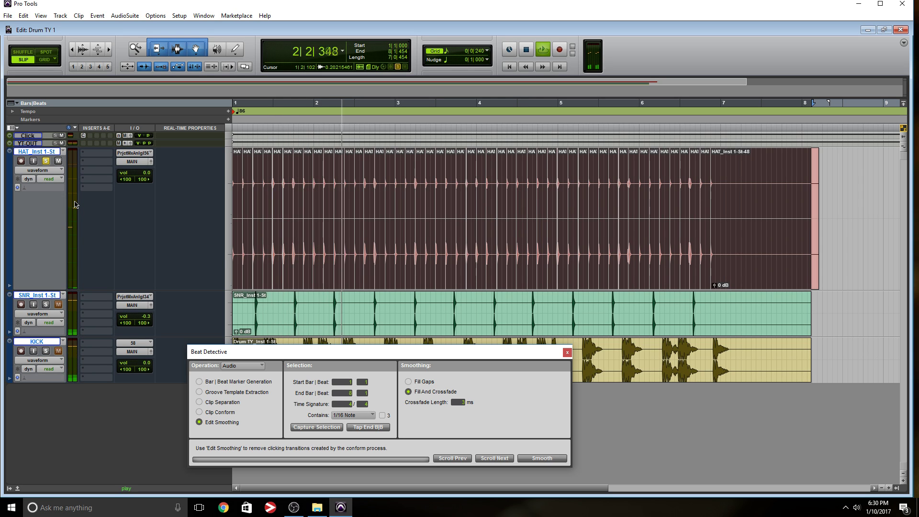
key(space)
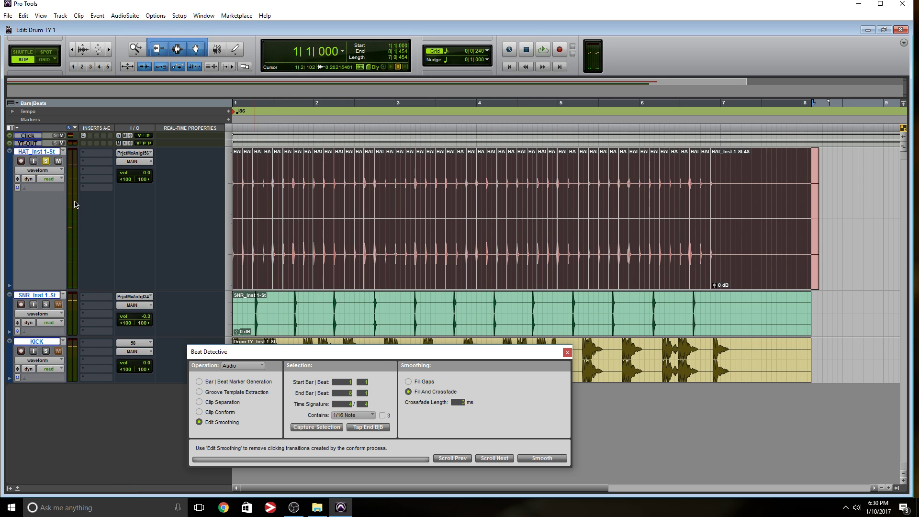
click(855, 183)
Shrink the HAT track, solo SNR_Inst 1-St and audition the snare from the start
key(super+Down)
key(super+Down)
key(super+Down)
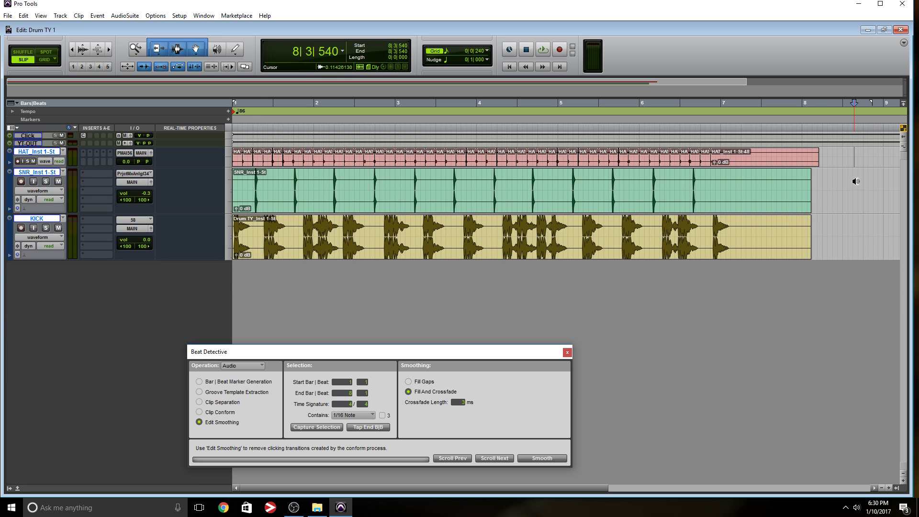
click(46, 182)
key(Return)
key(space)
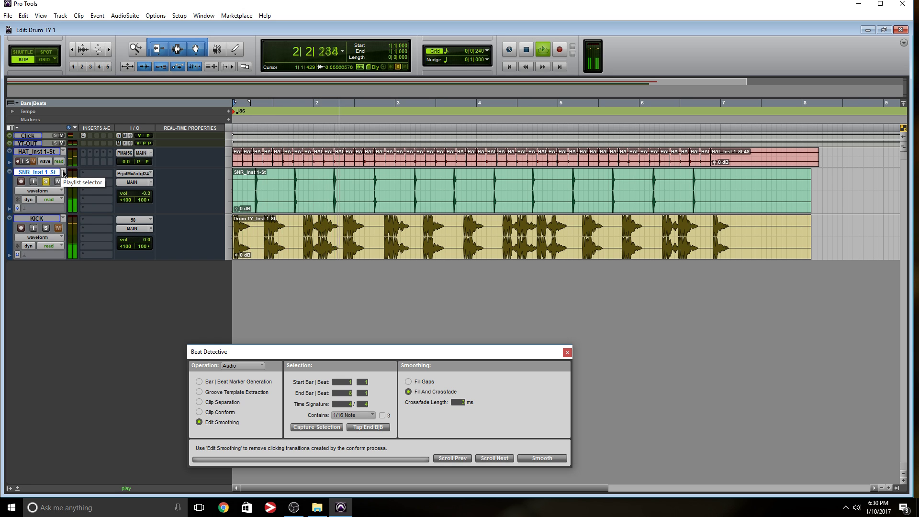
key(space)
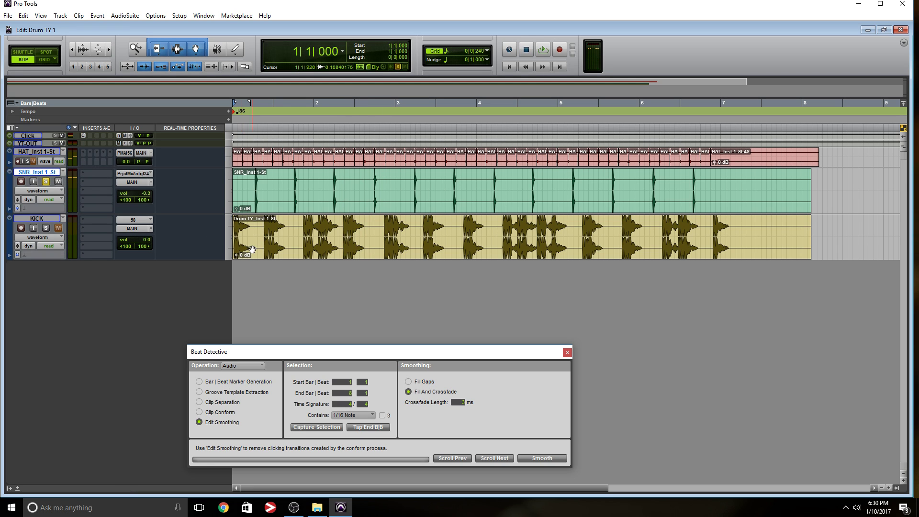
Select the whole SNR clip and analyze it for beat triggers in groove template extraction
click(226, 395)
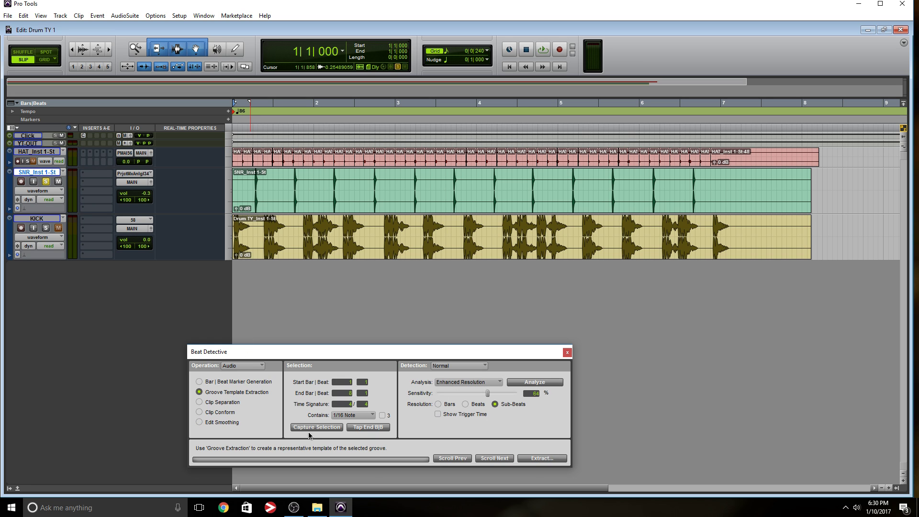
key(shift+Tab)
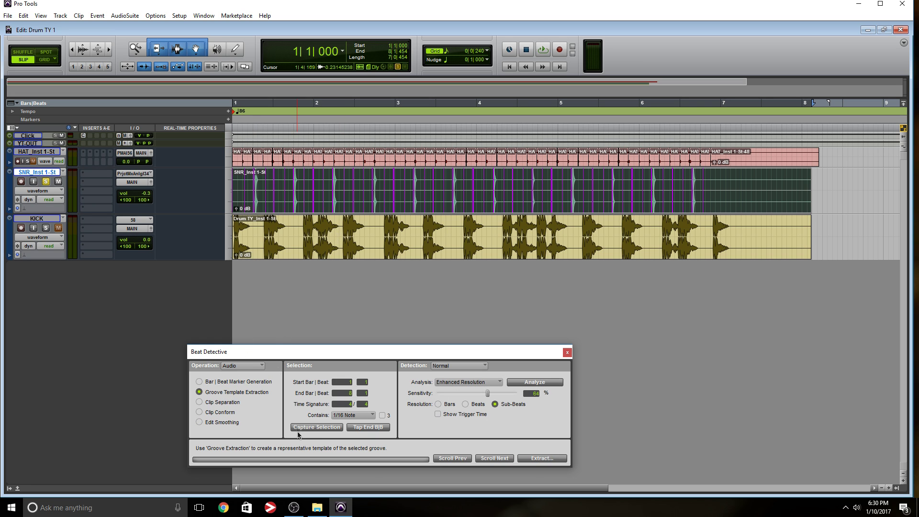
click(535, 383)
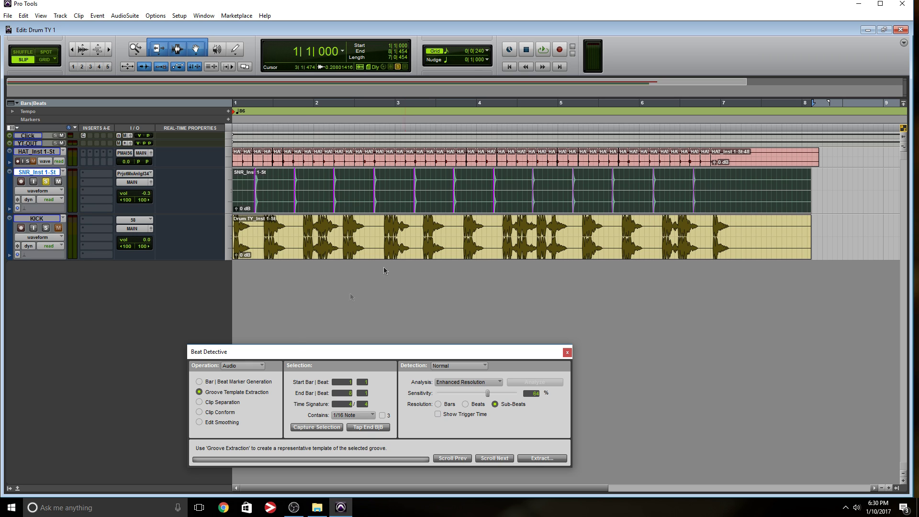
Separate the snare at its hits, conform the clips to the grid, smooth them, and play back
click(224, 402)
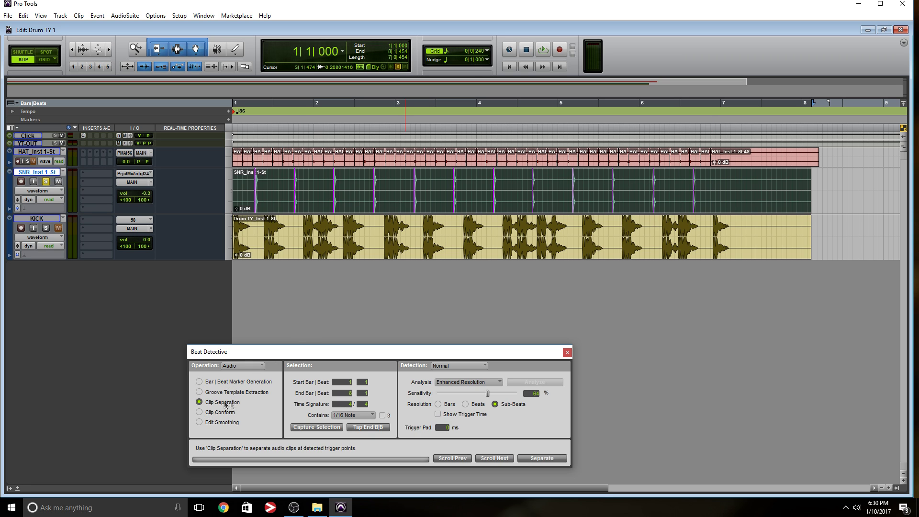
click(541, 458)
click(199, 412)
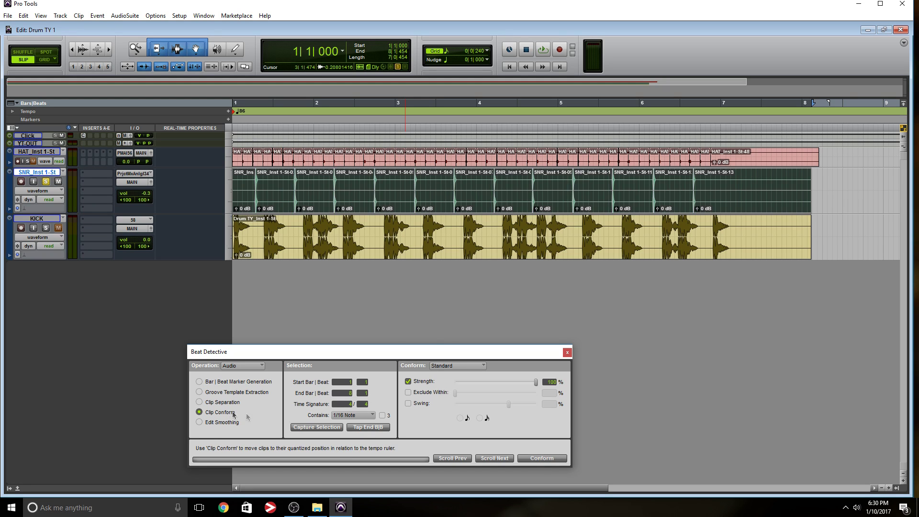
click(540, 459)
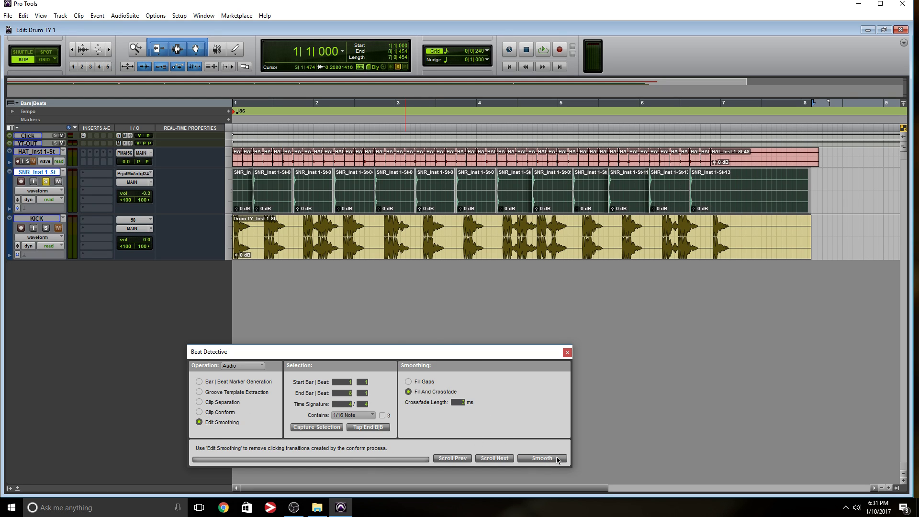
click(557, 460)
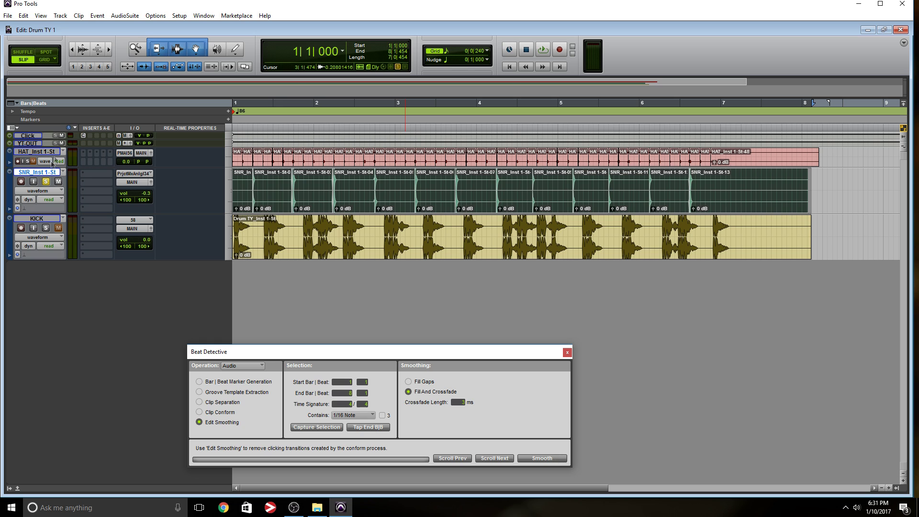
key(space)
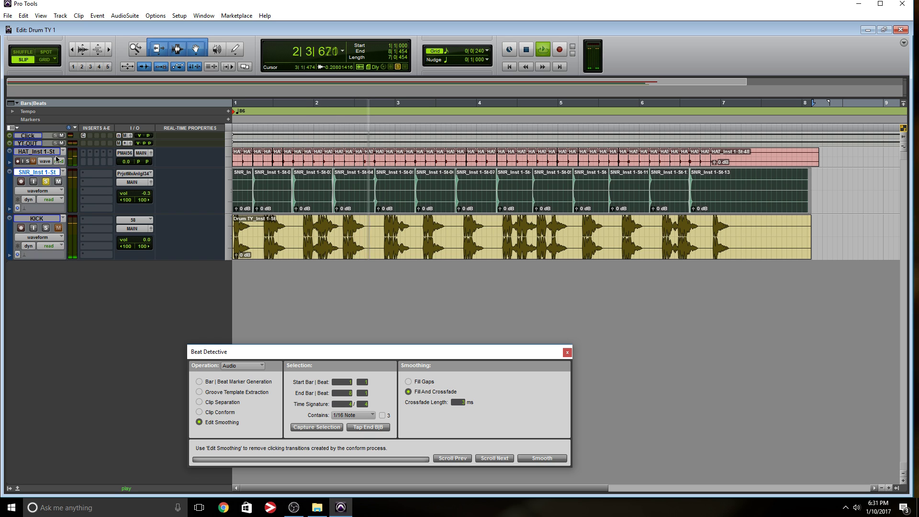
Stop playback, solo the kick, capture its selection and analyze it for beat triggers
key(space)
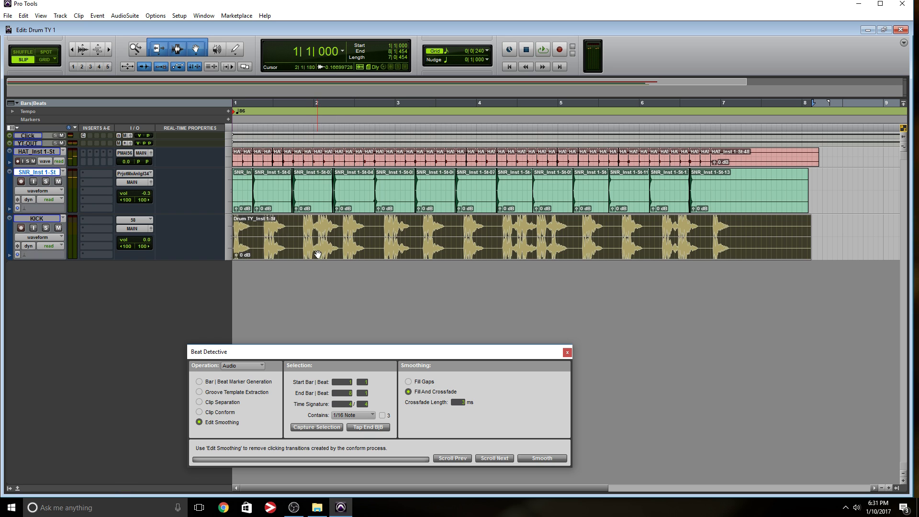
click(46, 229)
click(199, 392)
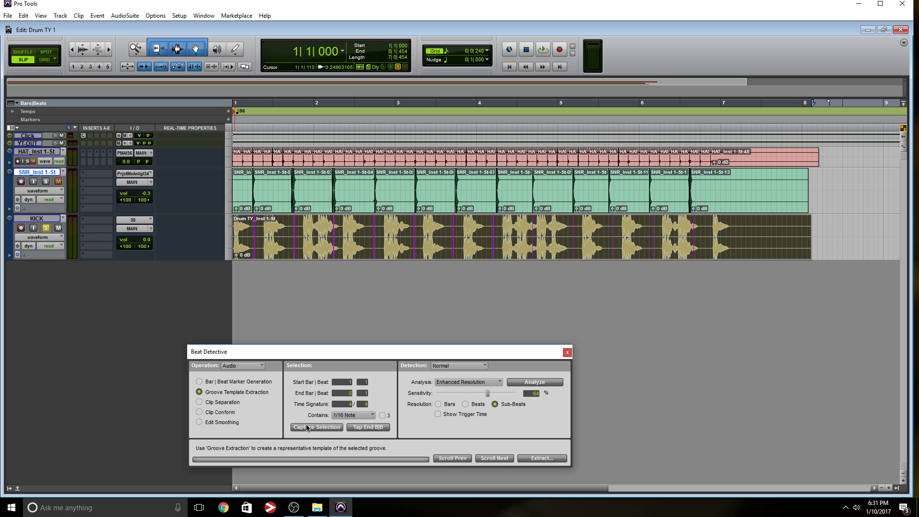
click(307, 428)
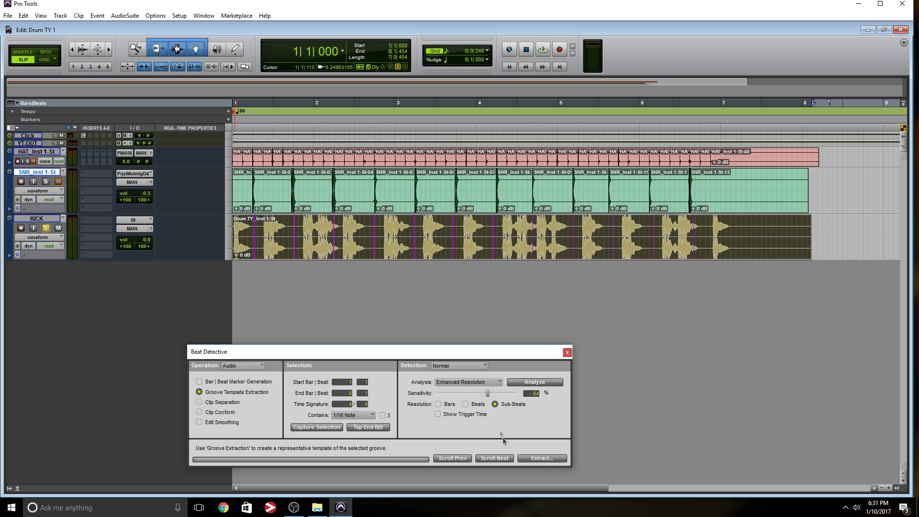
click(554, 383)
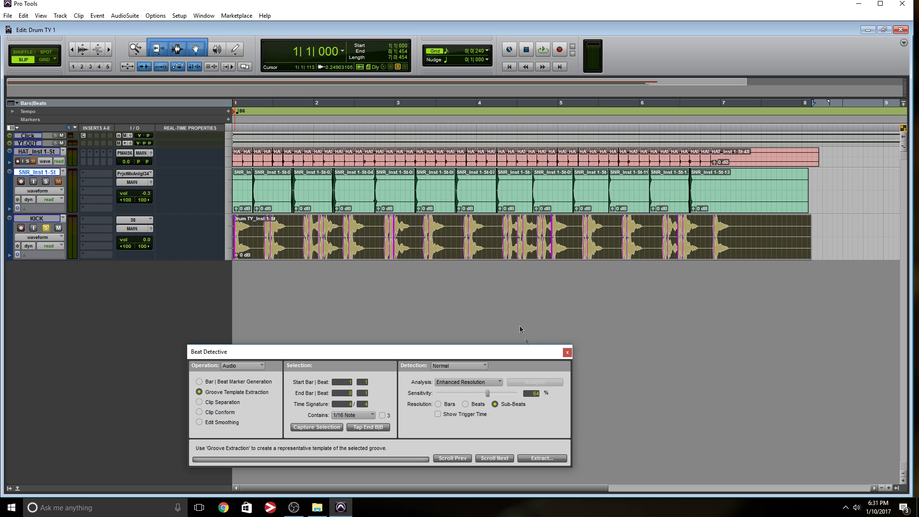
Zoom in on the start of the kick to inspect its detected triggers
key(F5)
drag(259, 215, 346, 261)
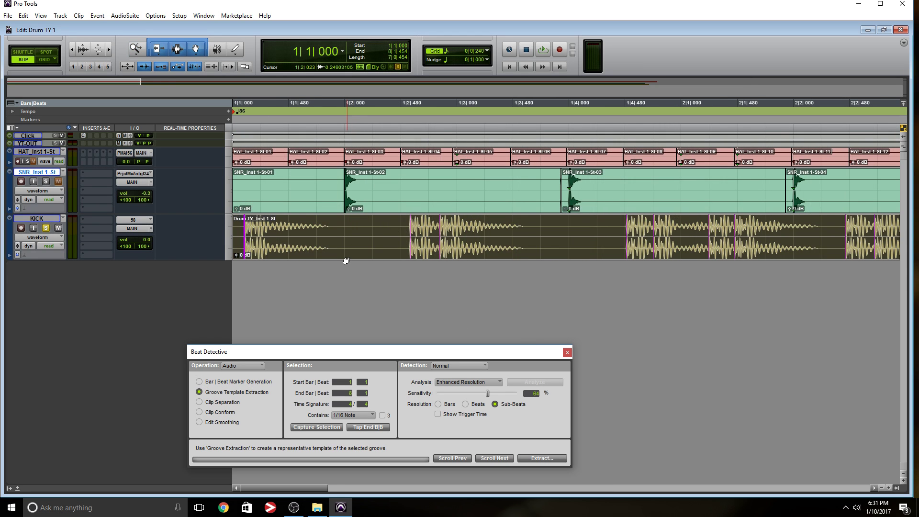
scroll(346, 261, right, 10)
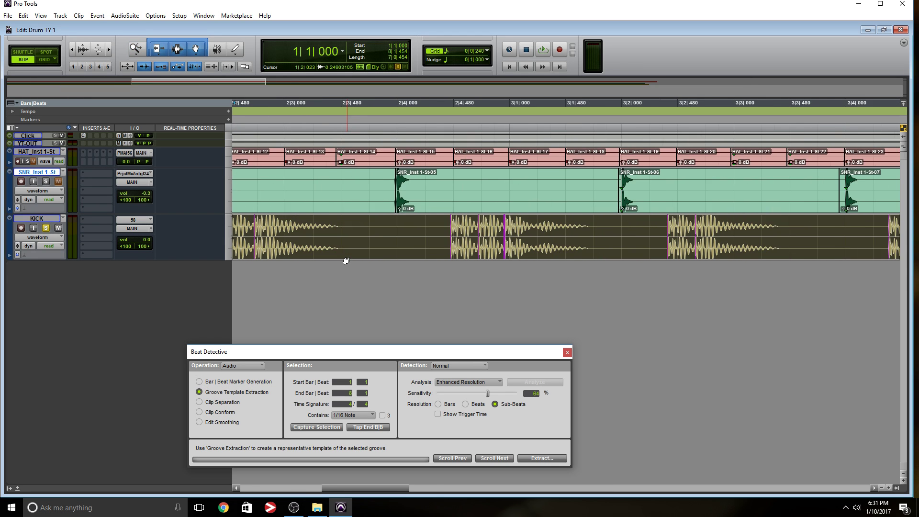
scroll(347, 261, right, 4)
scroll(347, 261, down, 5)
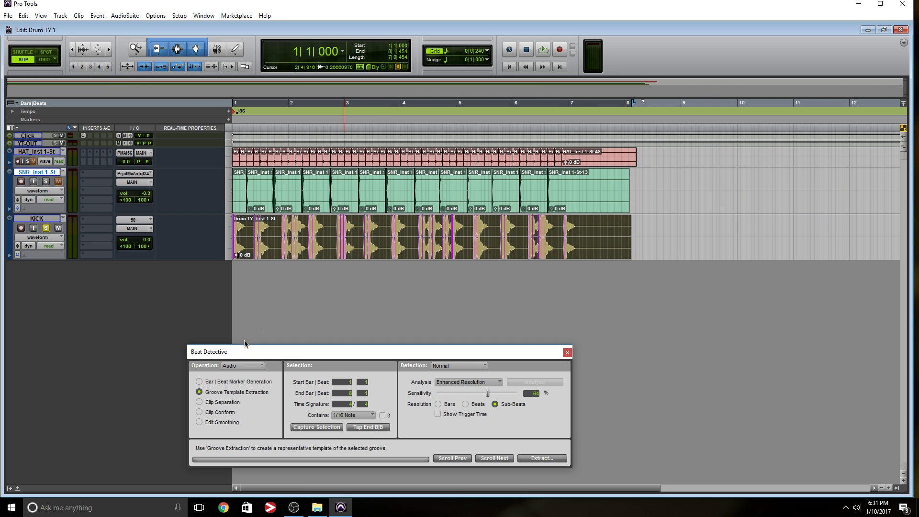
Split the kick clip at its detected hits and conform the pieces to the grid
click(210, 402)
click(541, 459)
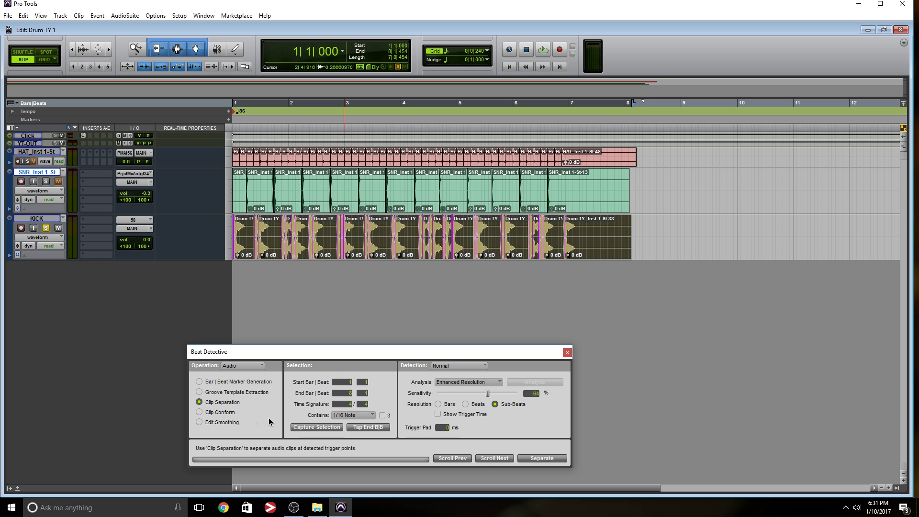
click(199, 413)
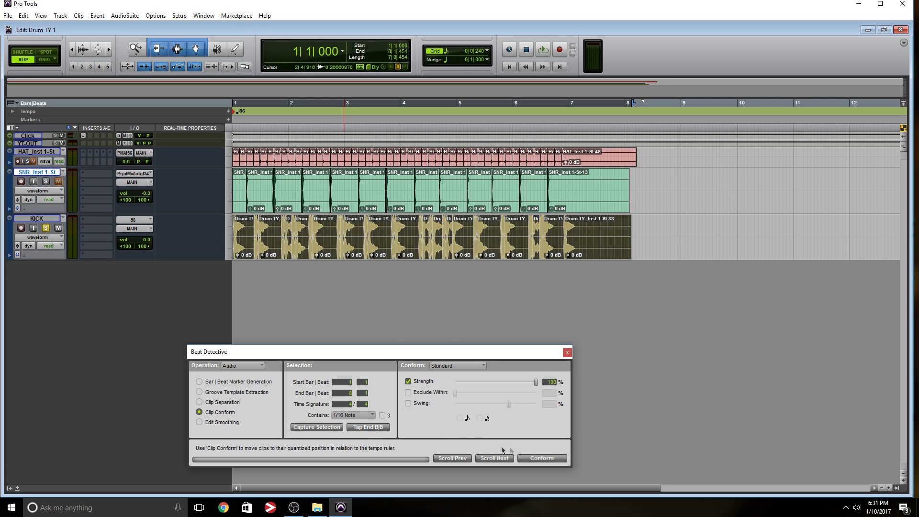
click(536, 458)
click(227, 424)
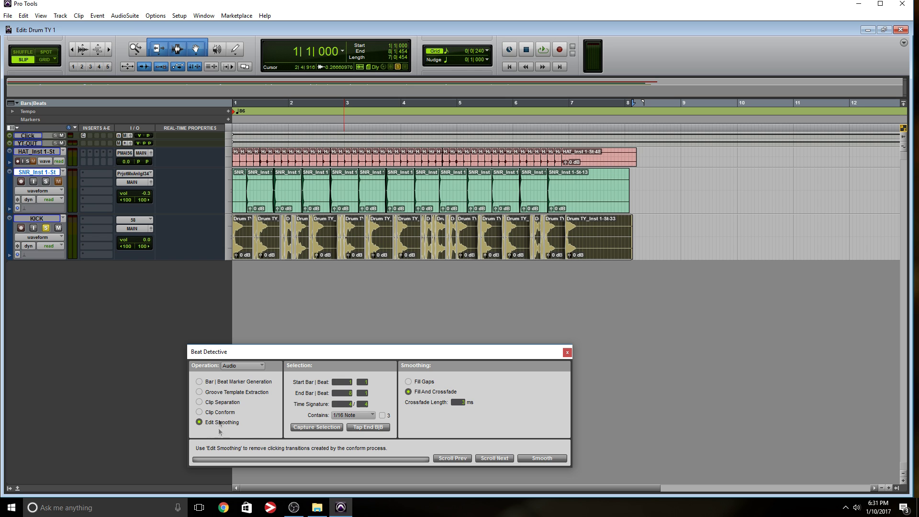
Smooth the kick edits with crossfades, auditioning before and after, then unsolo the kick
key(space)
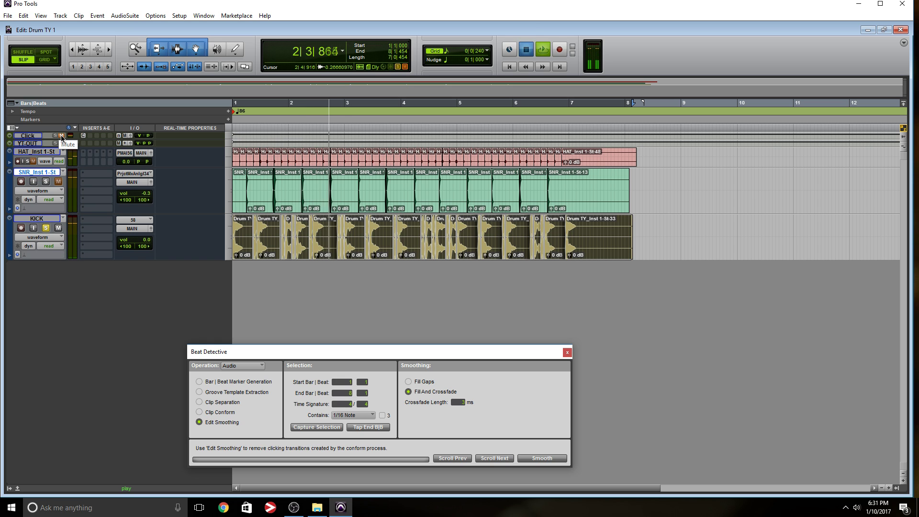
key(space)
key(space)
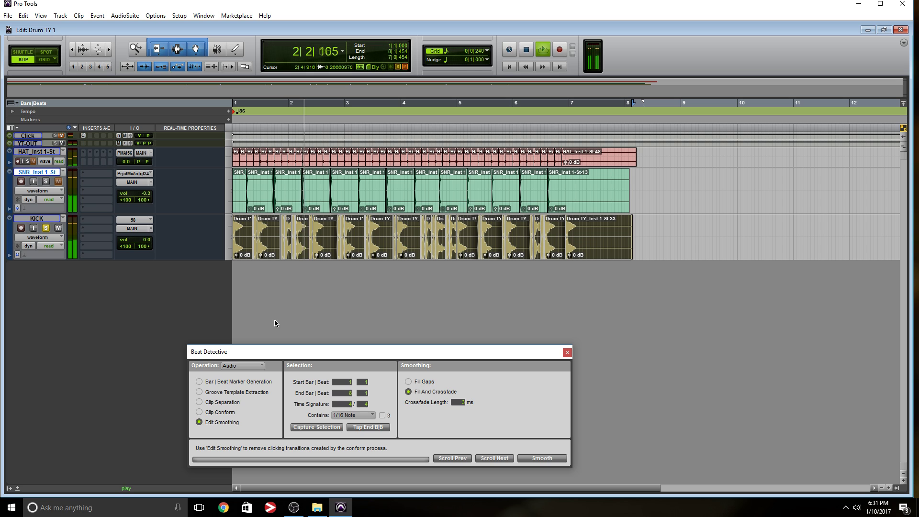
key(space)
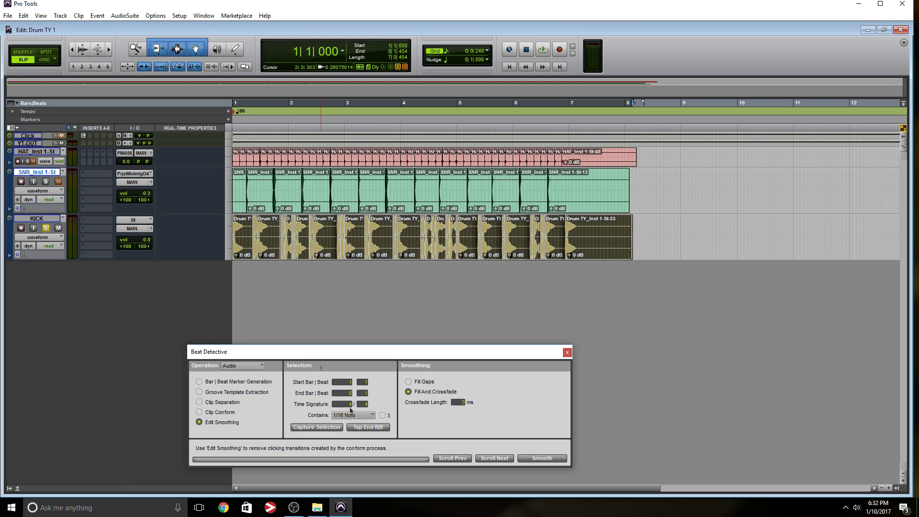
click(542, 458)
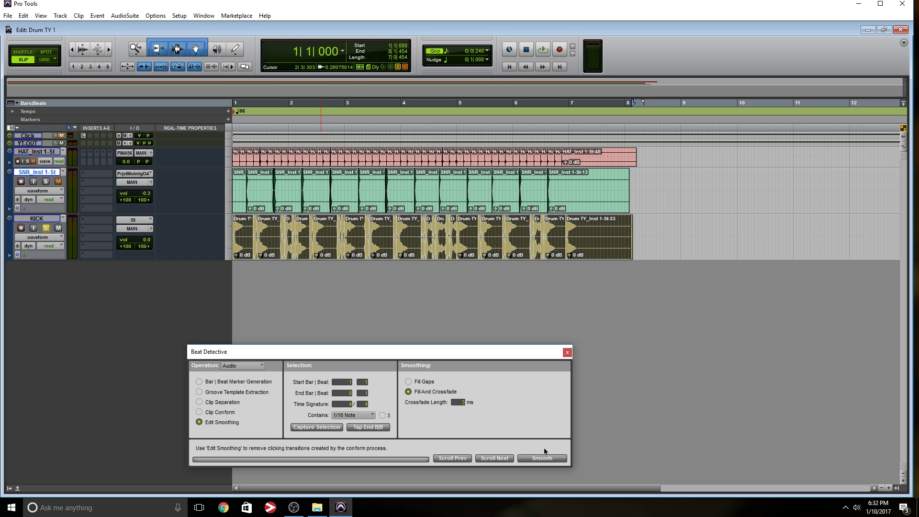
key(space)
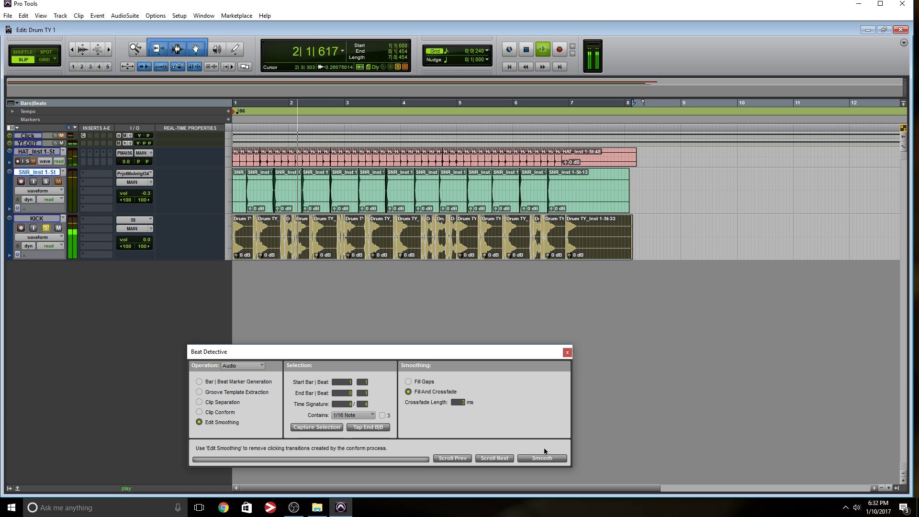
key(space)
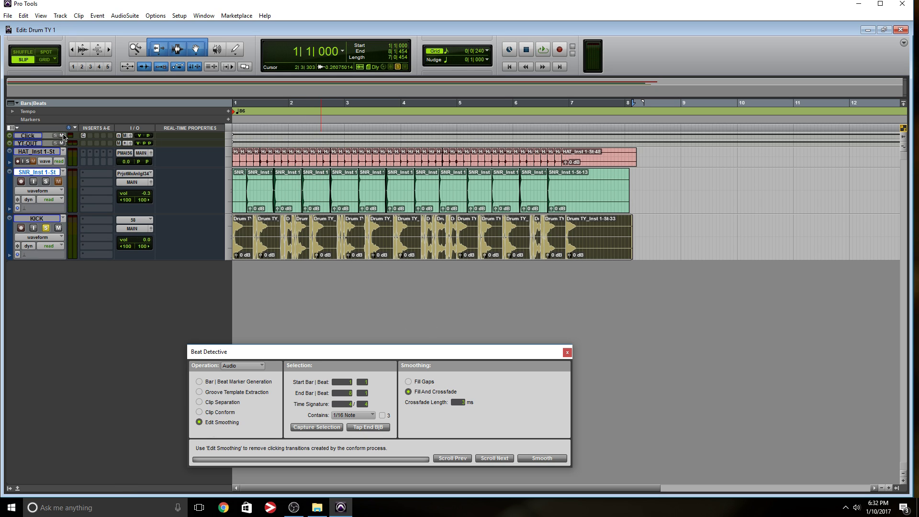
click(46, 228)
Play all drum tracks together, clear the clip selection and close Beat Detective (Ctrl+8)
key(space)
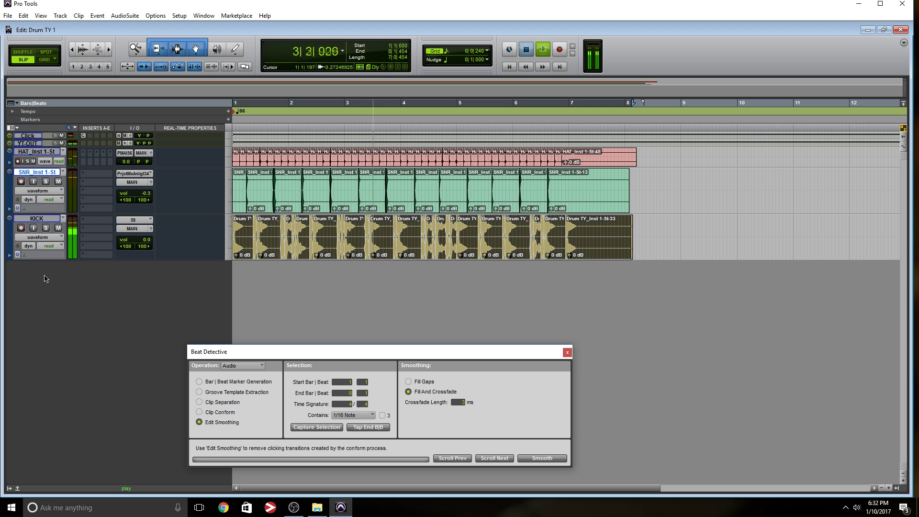
key(space)
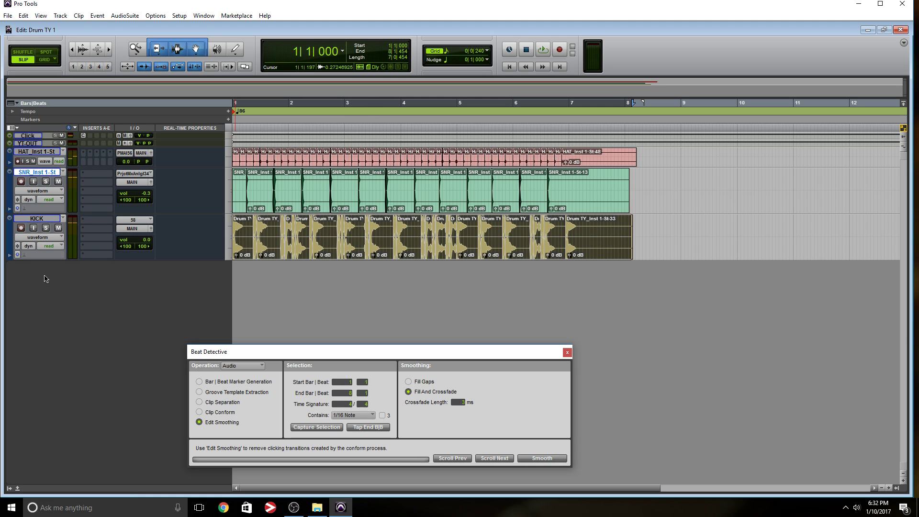
key(Return)
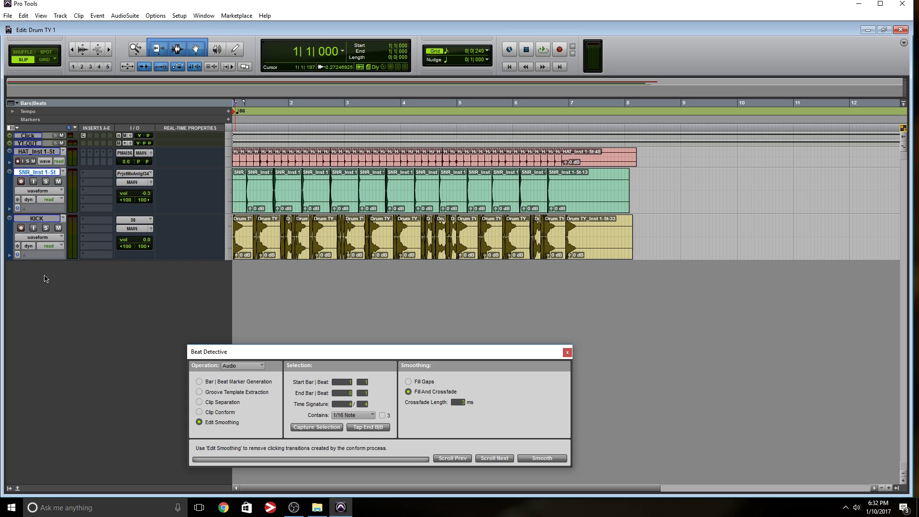
key(ctrl+8)
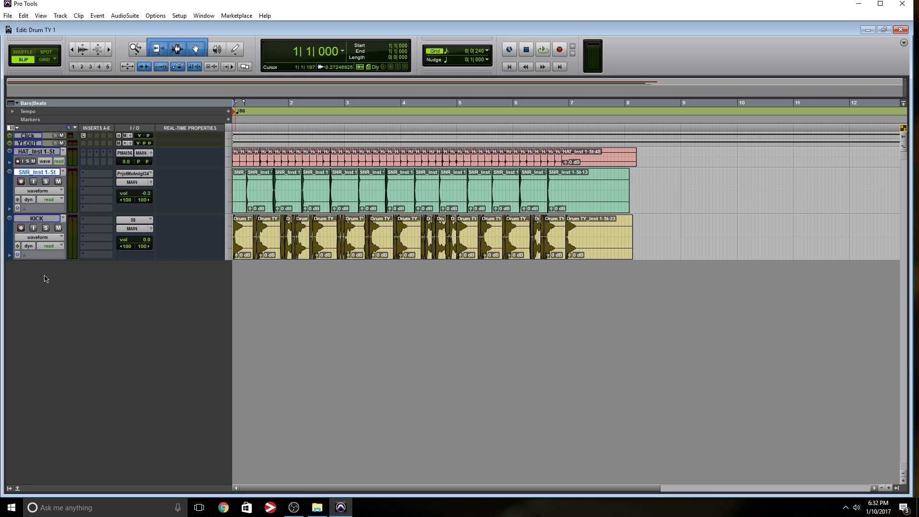
Select all clips and consolidate each drum track into a single clip with Alt+Shift+3
key(ctrl+a)
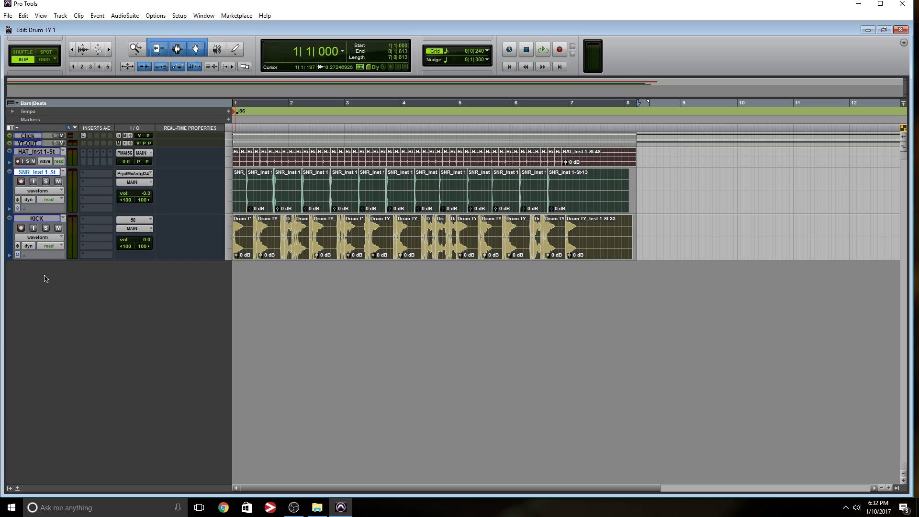
key(alt+shift+3)
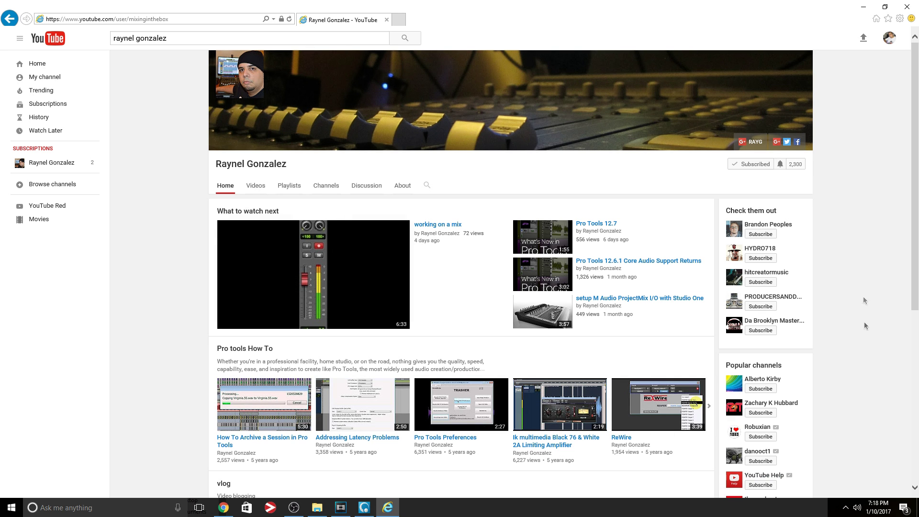
Enable 'Send me all notifications for this channel' from the Subscribed bell icon
click(781, 165)
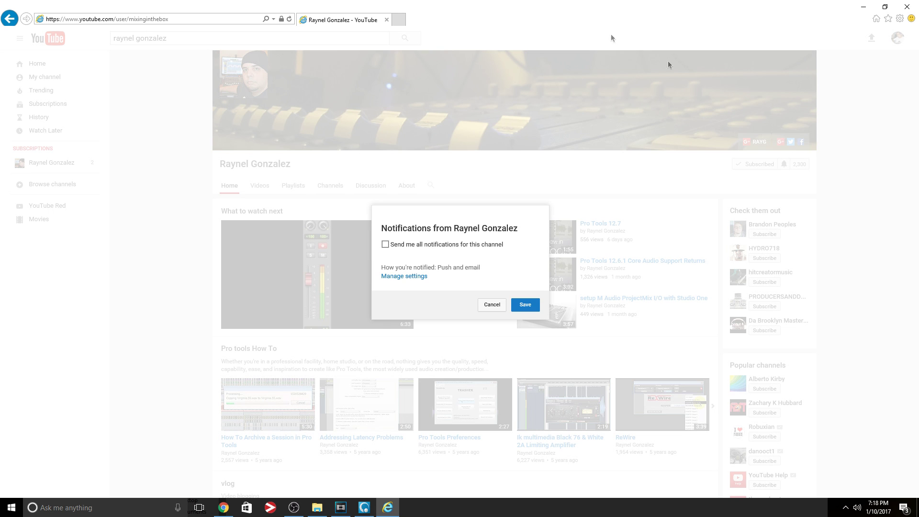
click(385, 244)
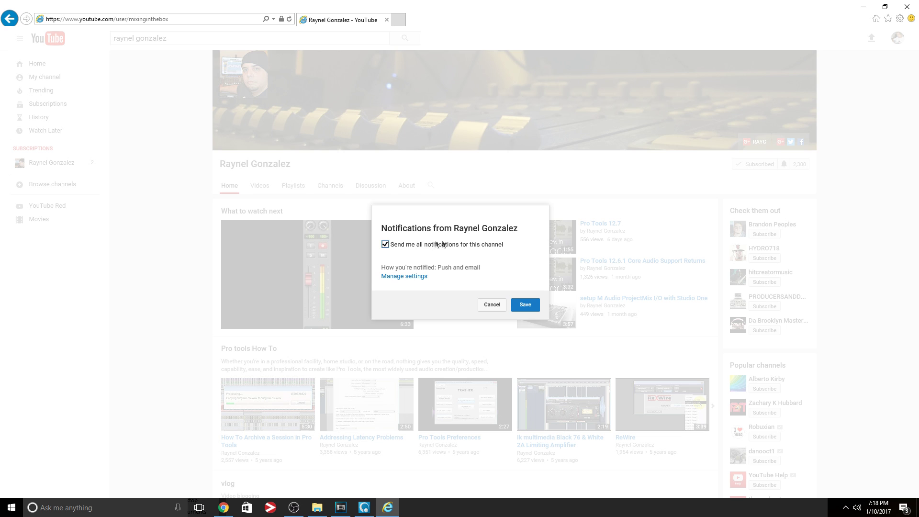